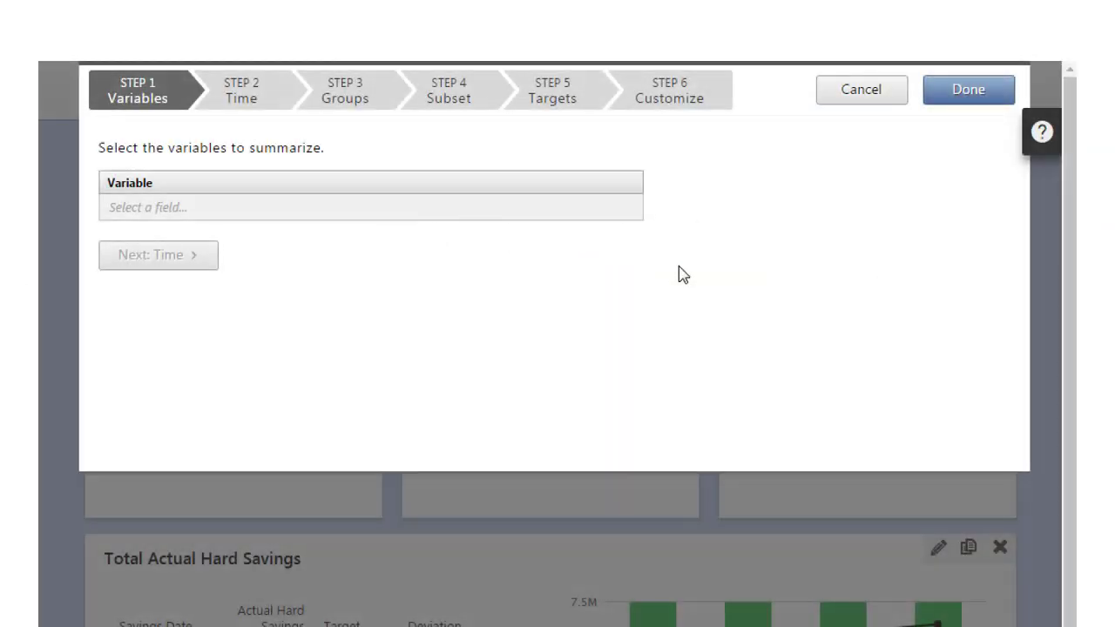
Sum Estimated Soft Savings and Actual Soft Savings, shown as a This Year snapshot of 20.9 M
{"action": "left_click", "coordinate": [618, 216]}
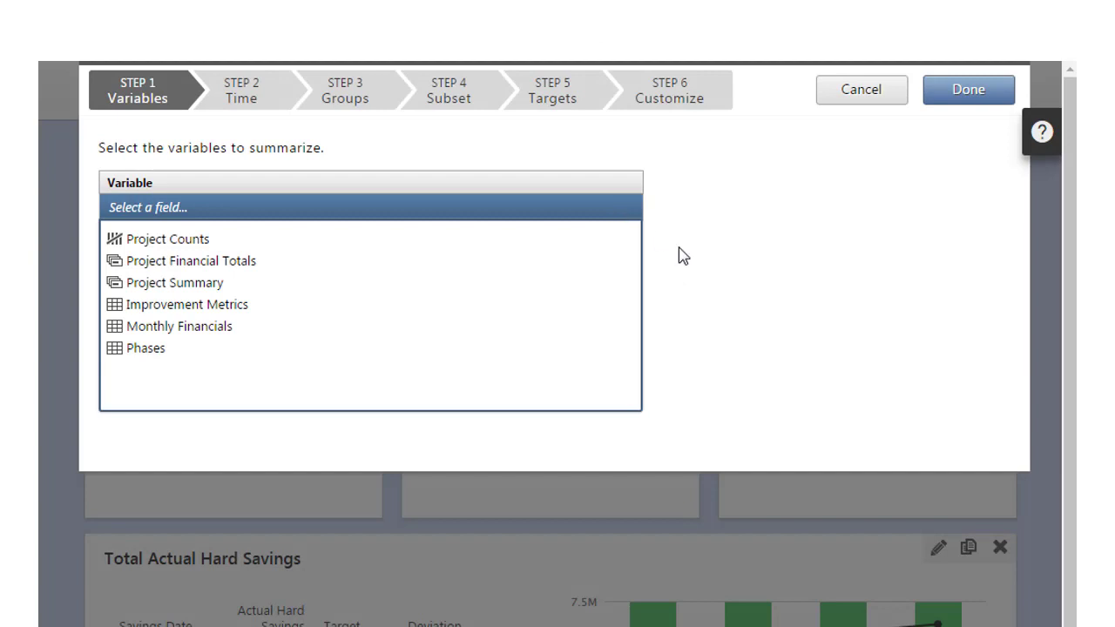
{"action": "left_click", "coordinate": [222, 331]}
{"action": "left_click_drag", "start_coordinate": [633, 323], "coordinate": [636, 374]}
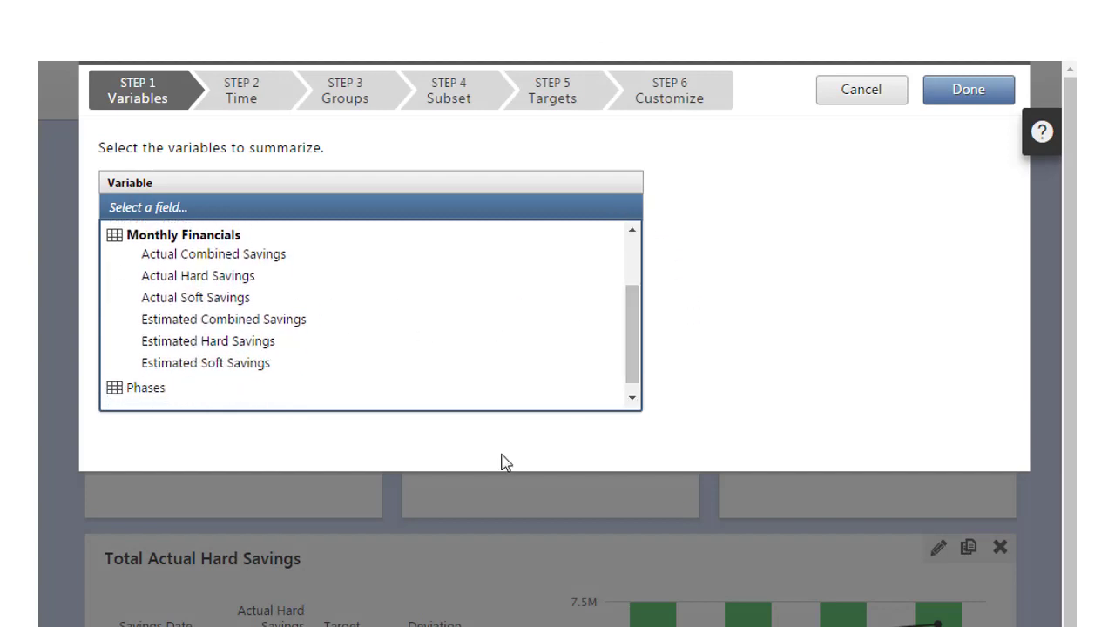
{"action": "left_click", "coordinate": [212, 372]}
{"action": "left_click", "coordinate": [274, 241]}
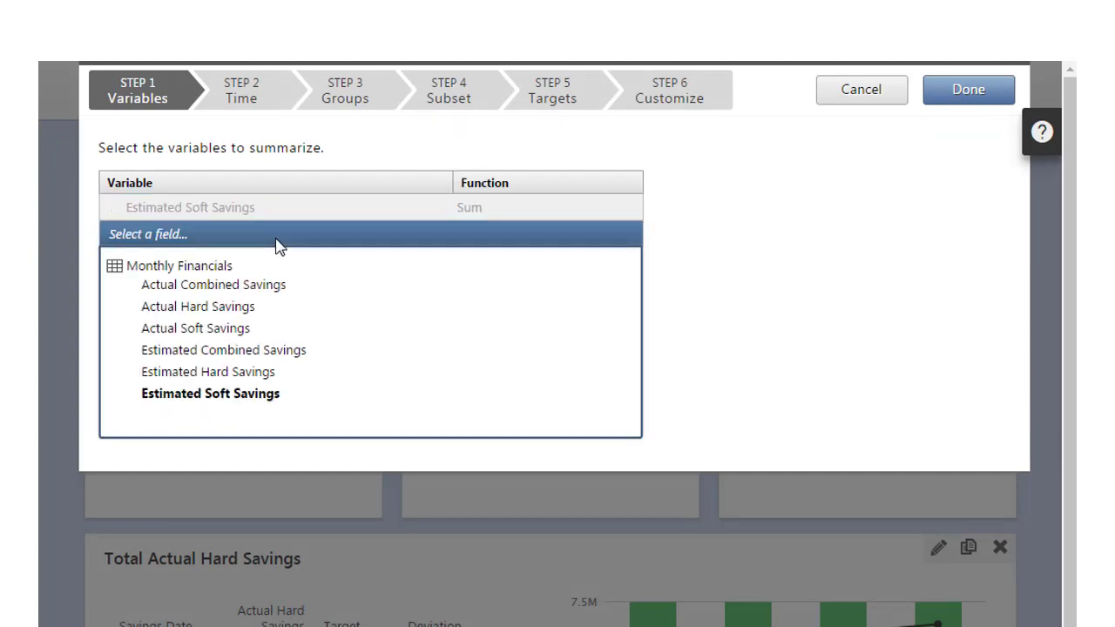
{"action": "left_click", "coordinate": [253, 328]}
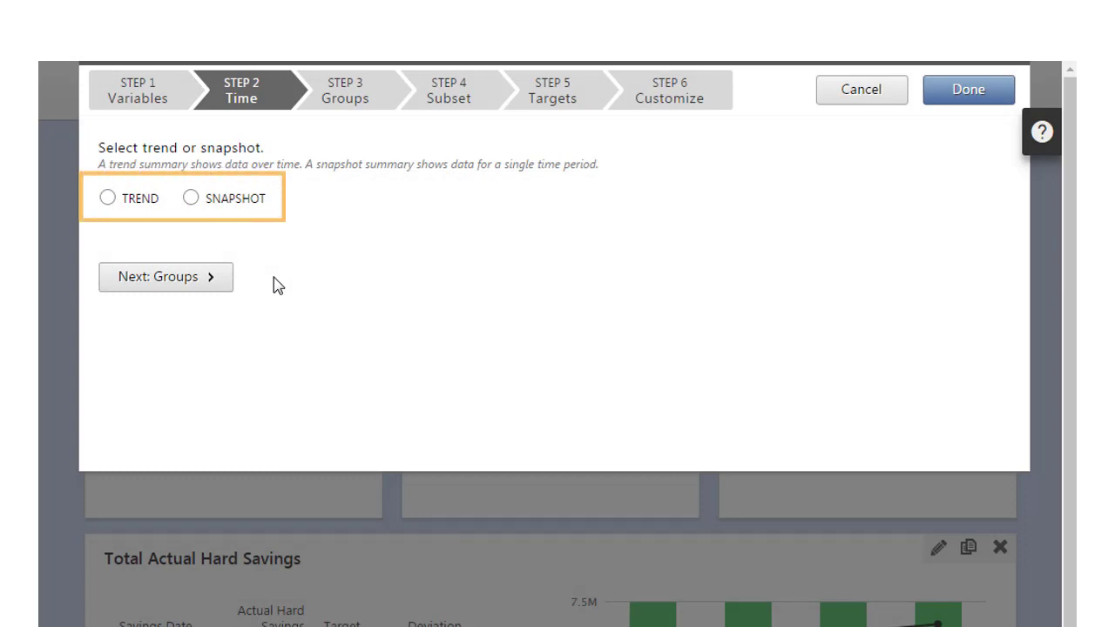
{"action": "left_click", "coordinate": [108, 199]}
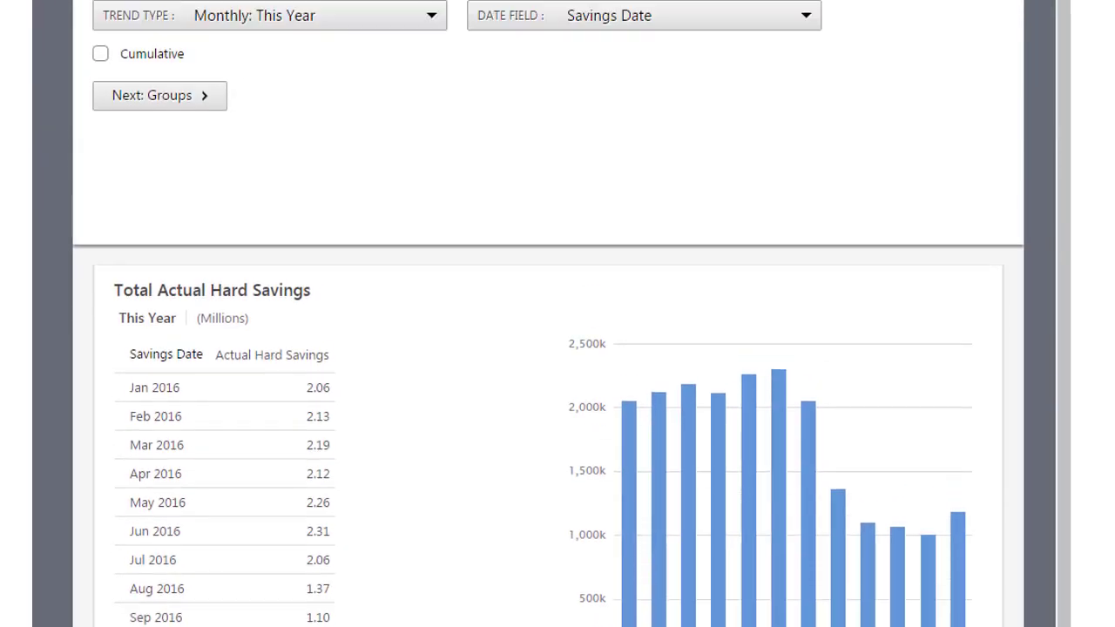
{"action": "left_click", "coordinate": [184, 138]}
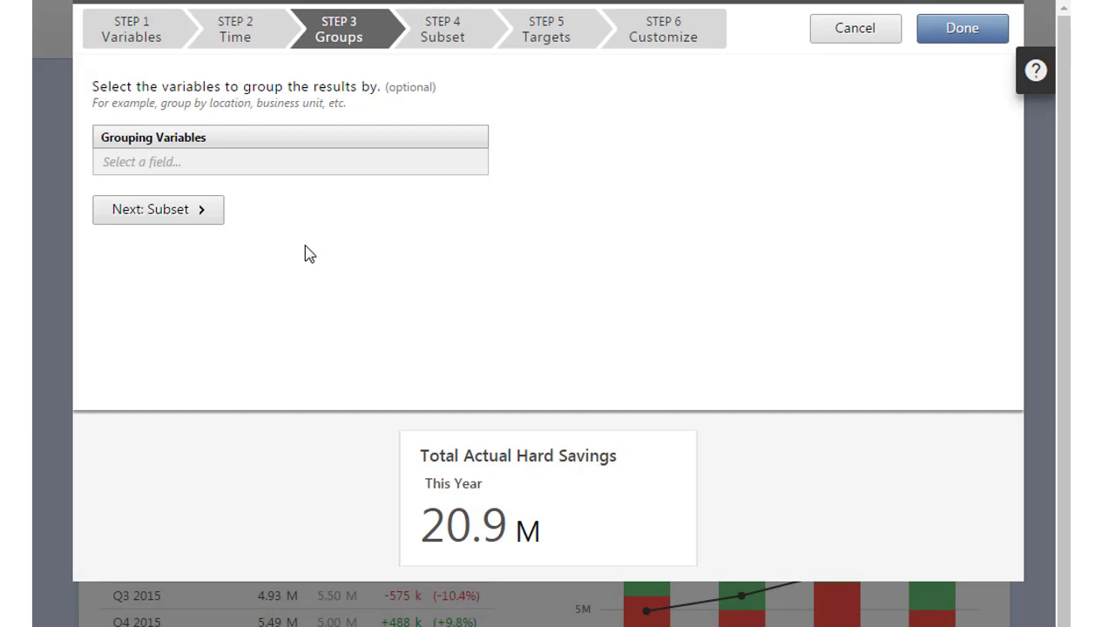
Group the summary by the Project Summary Business Unit field
{"action": "left_click", "coordinate": [296, 166]}
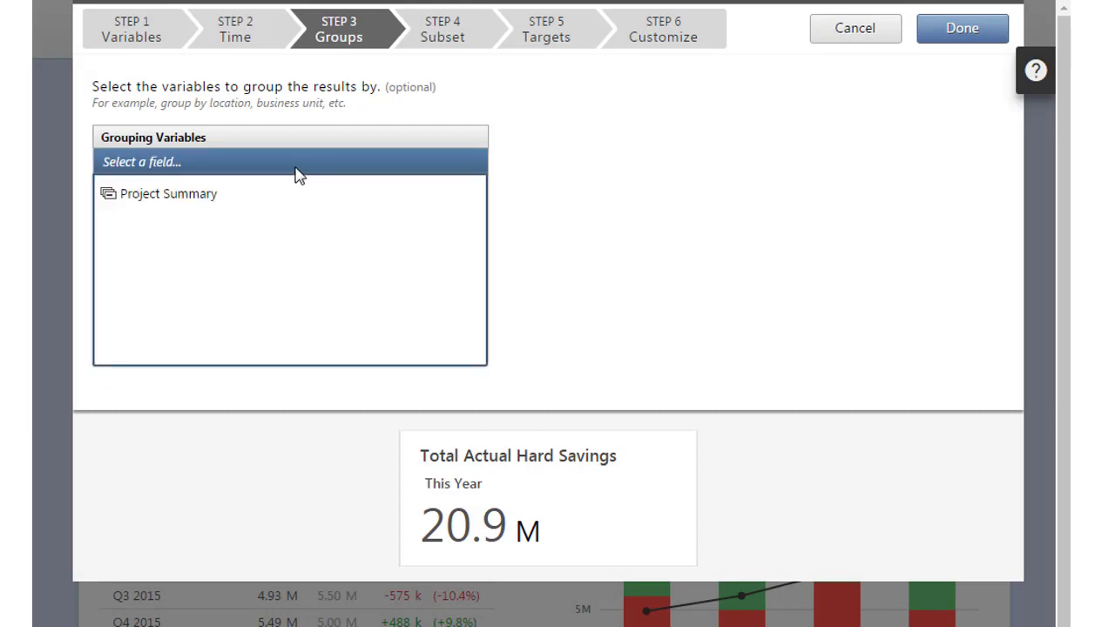
{"action": "left_click", "coordinate": [249, 201]}
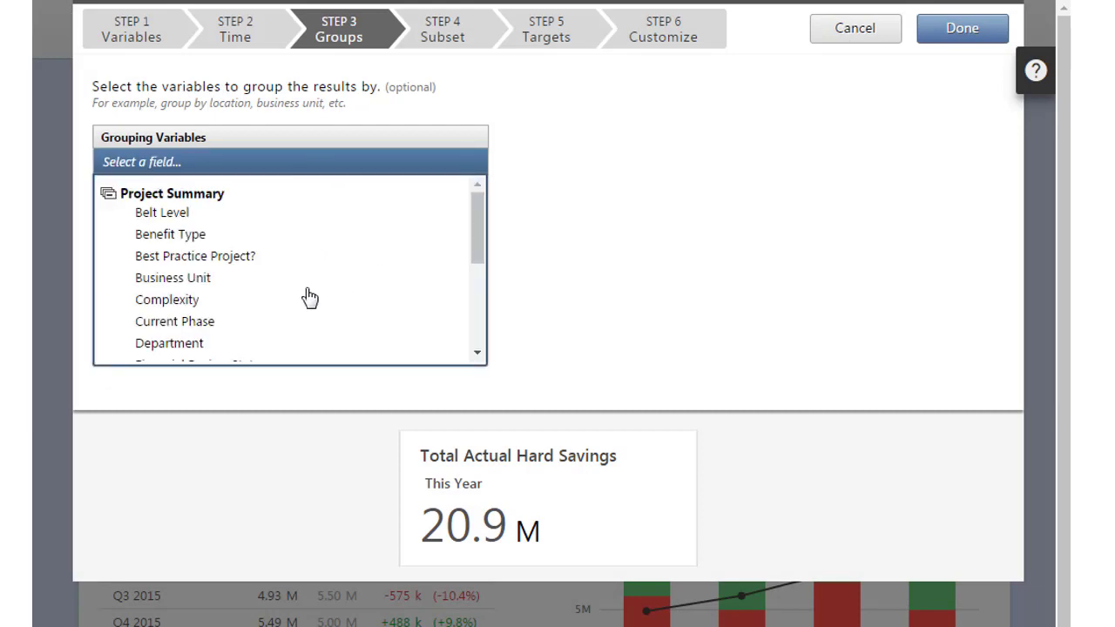
{"action": "left_click", "coordinate": [269, 286]}
{"action": "scroll", "coordinate": [269, 262], "scroll_direction": "down", "scroll_amount": 1}
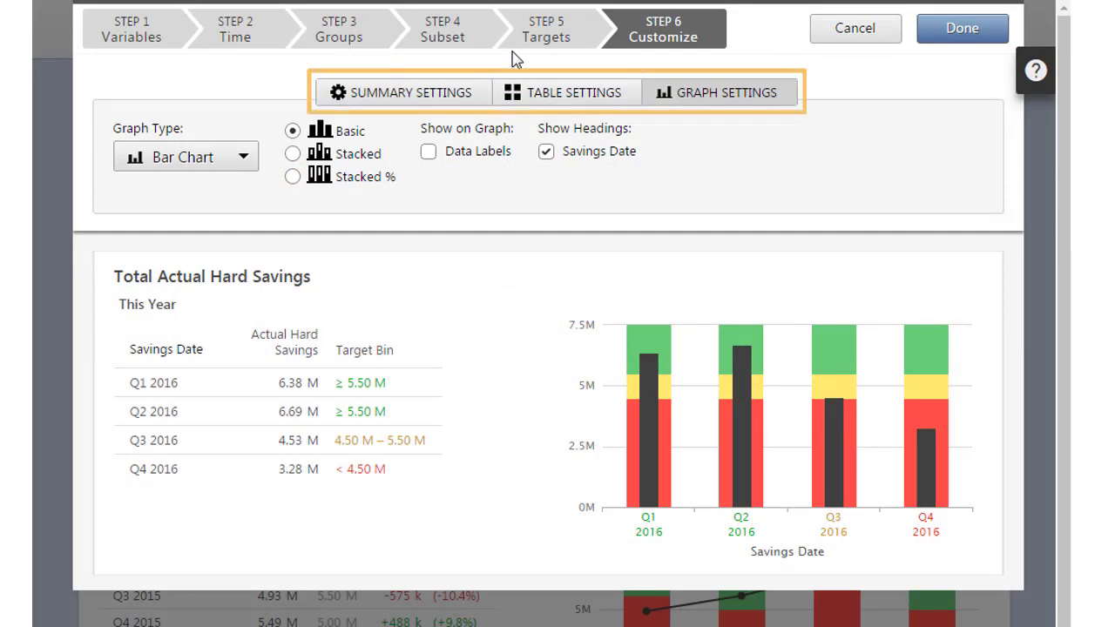
Review the Summary Settings, Table Settings and Graph Settings options in the Customize step
{"action": "left_click", "coordinate": [485, 102]}
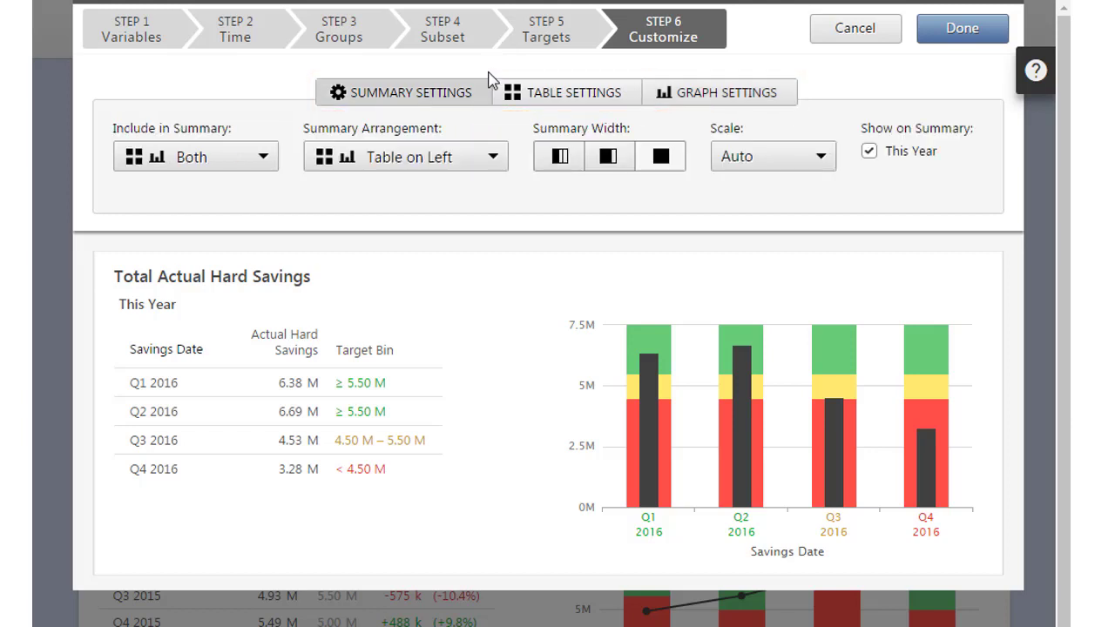
{"action": "left_click", "coordinate": [635, 103]}
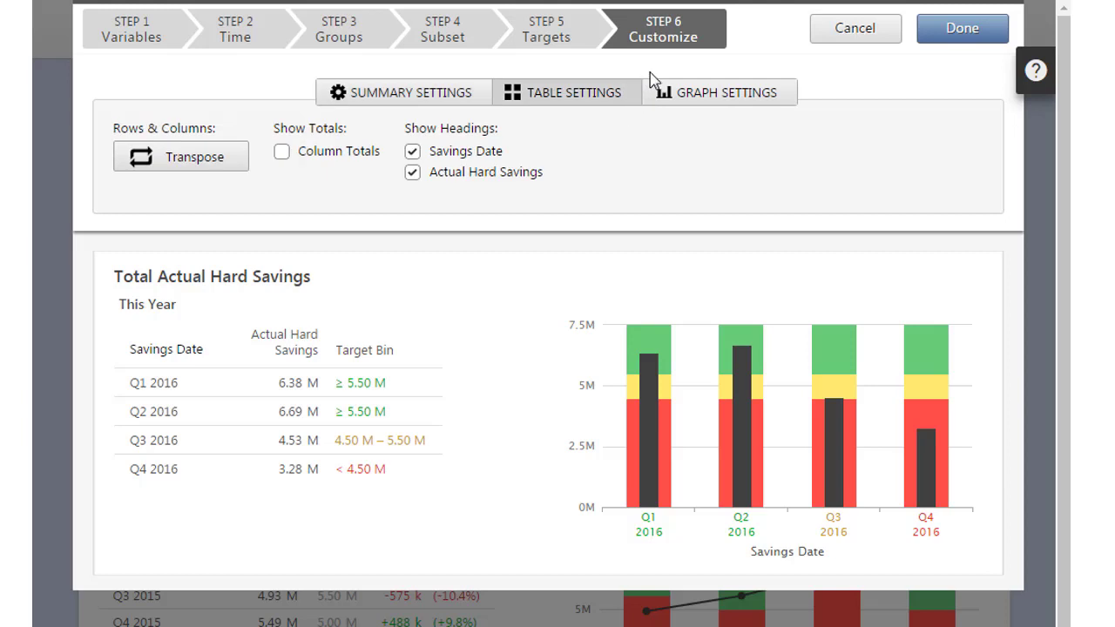
{"action": "left_click", "coordinate": [794, 105]}
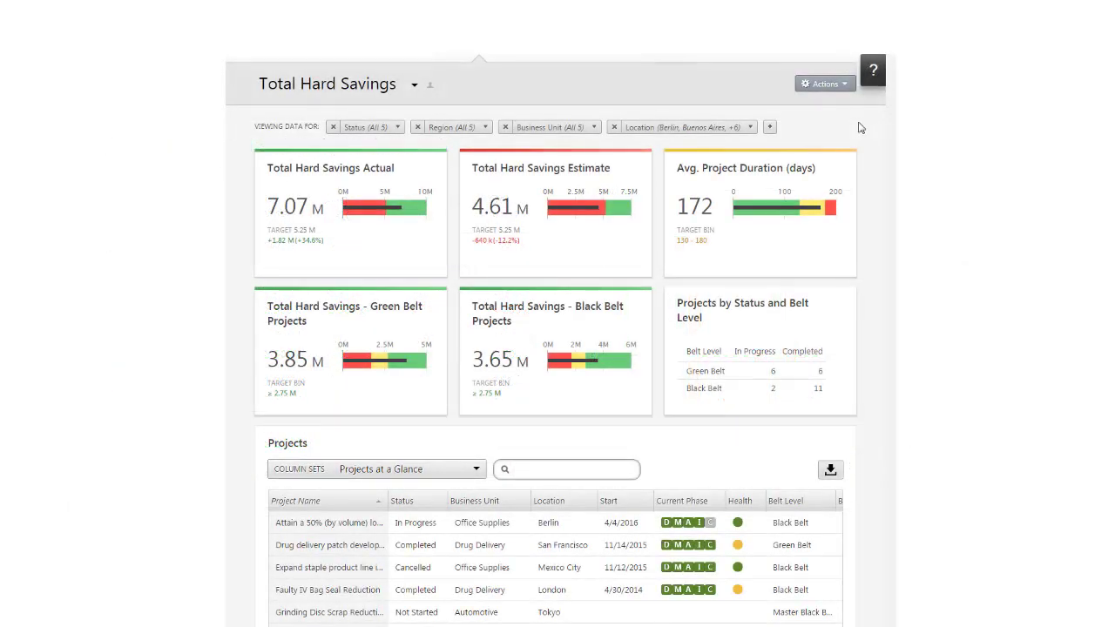
Put the Total Hard Savings report into edit mode and add a new summary
{"action": "left_click", "coordinate": [848, 87]}
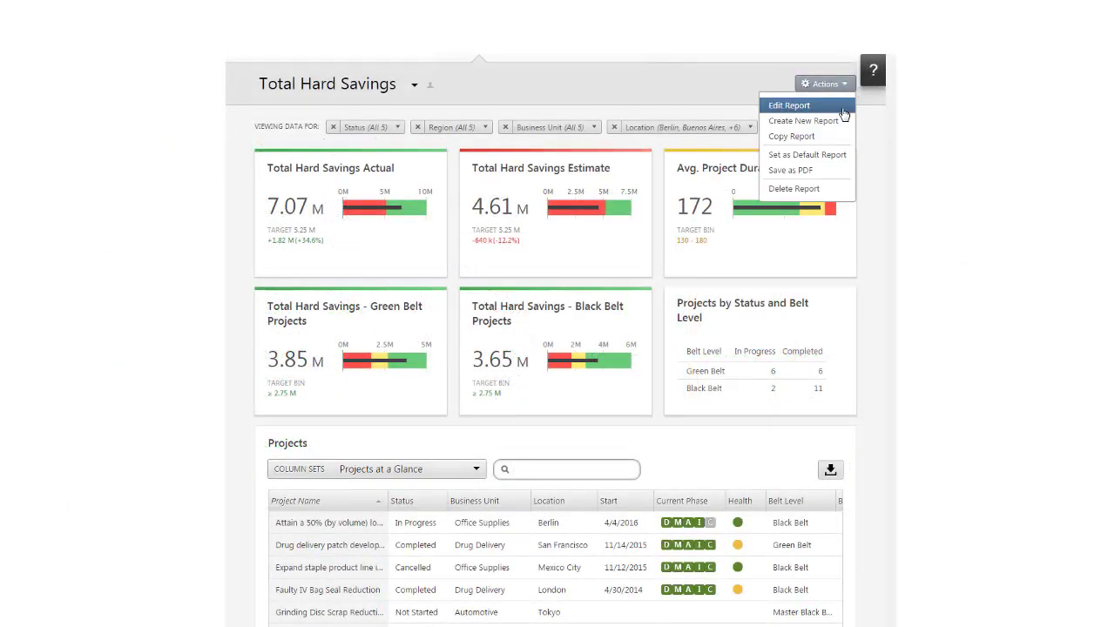
{"action": "left_click", "coordinate": [843, 111]}
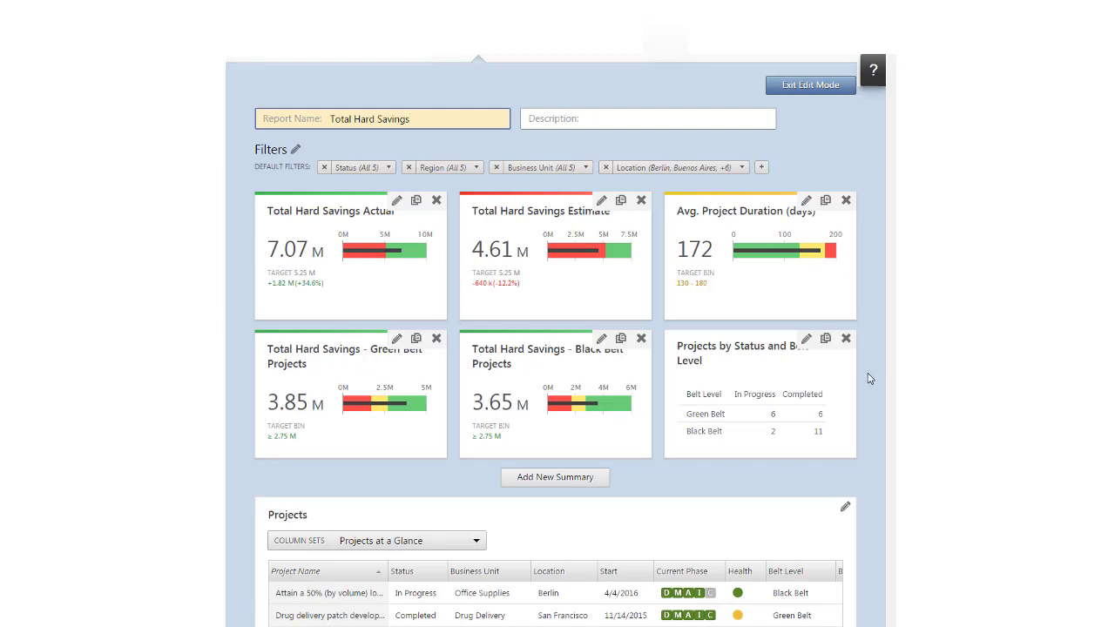
{"action": "left_click", "coordinate": [603, 479]}
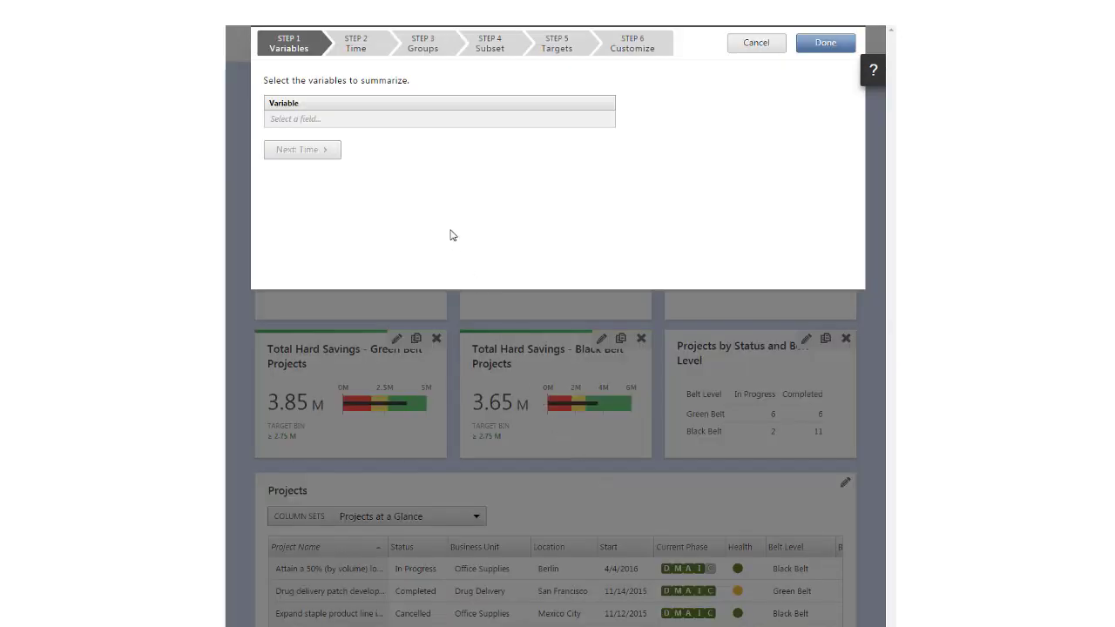
Sum Monthly Financials Actual Combined Savings in the new summary
{"action": "left_click", "coordinate": [389, 125]}
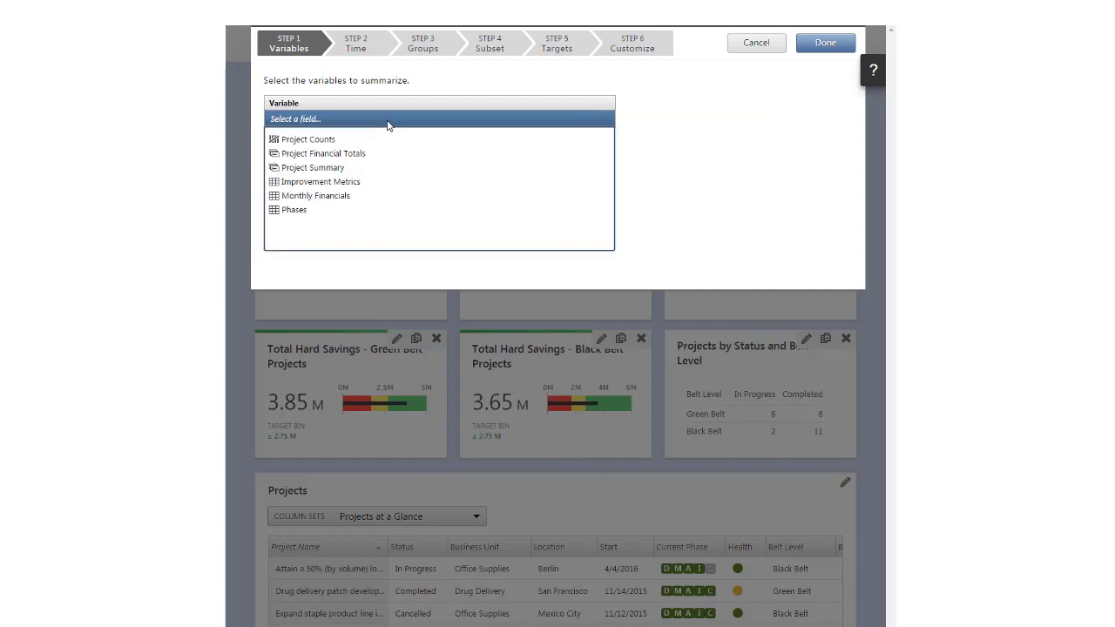
{"action": "left_click", "coordinate": [346, 197]}
{"action": "left_click", "coordinate": [348, 209]}
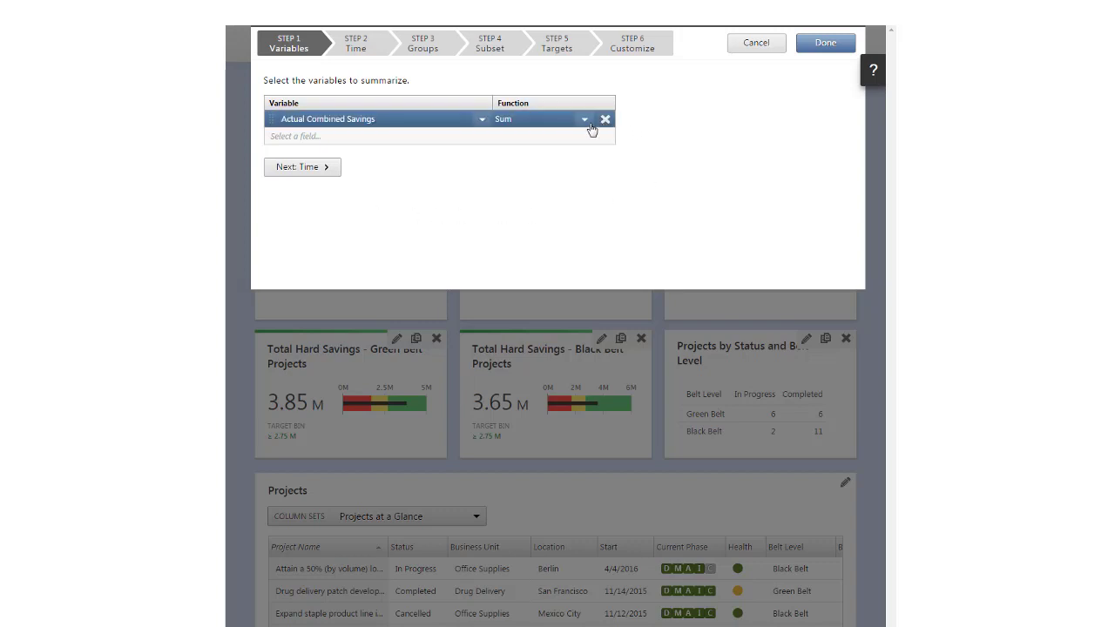
{"action": "left_click", "coordinate": [590, 129]}
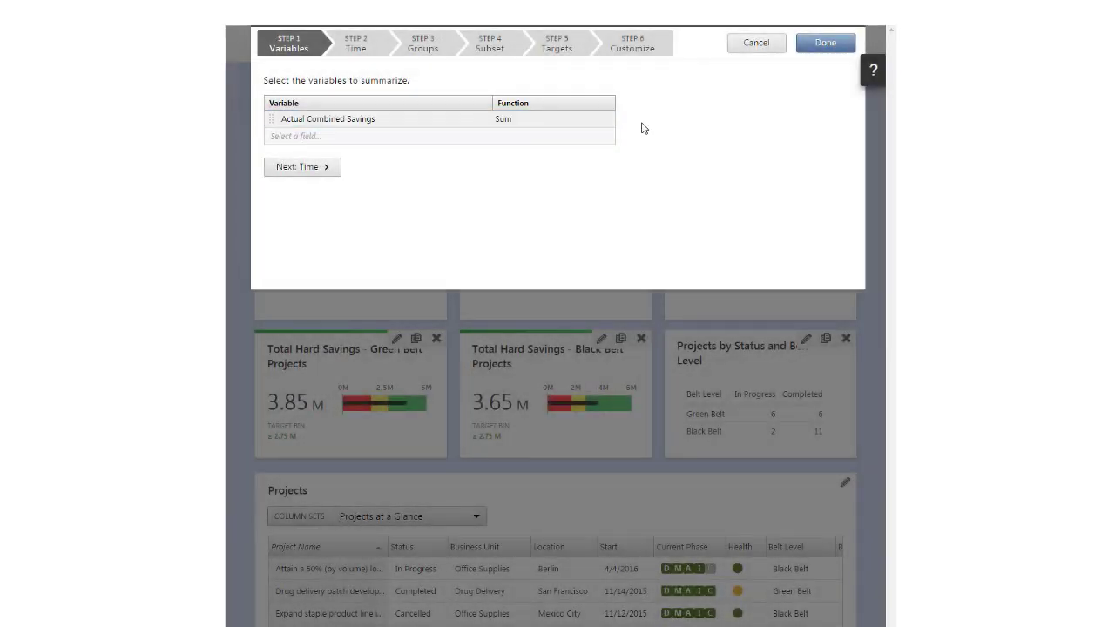
{"action": "left_click", "coordinate": [381, 61]}
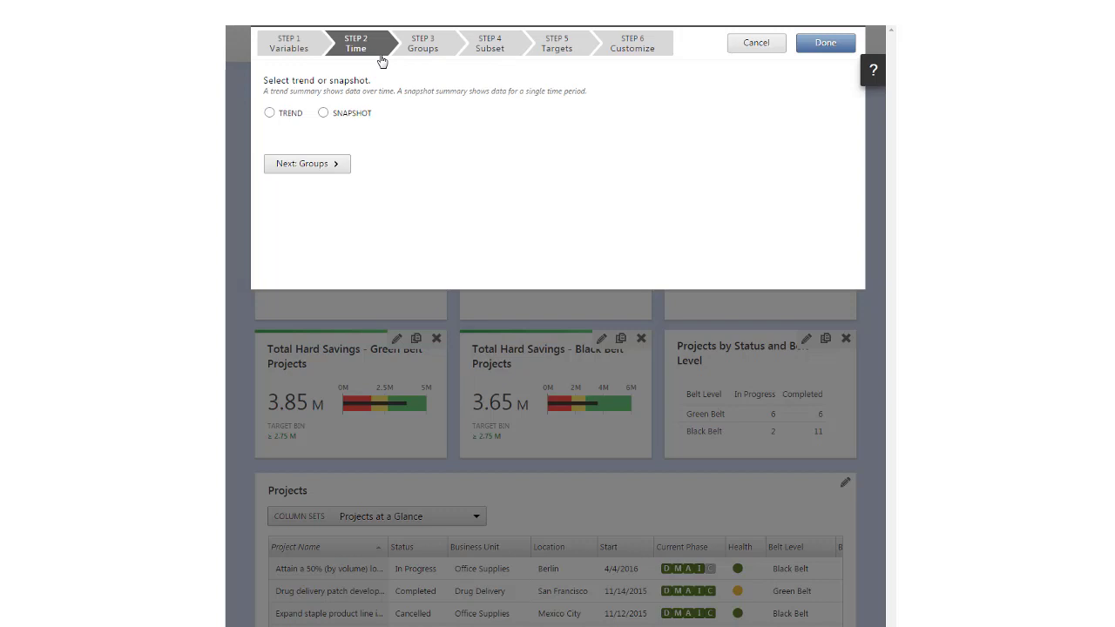
Trend Actual Combined Savings as non-cumulative Monthly: Past and Future with 0 future months
{"action": "left_click", "coordinate": [269, 114]}
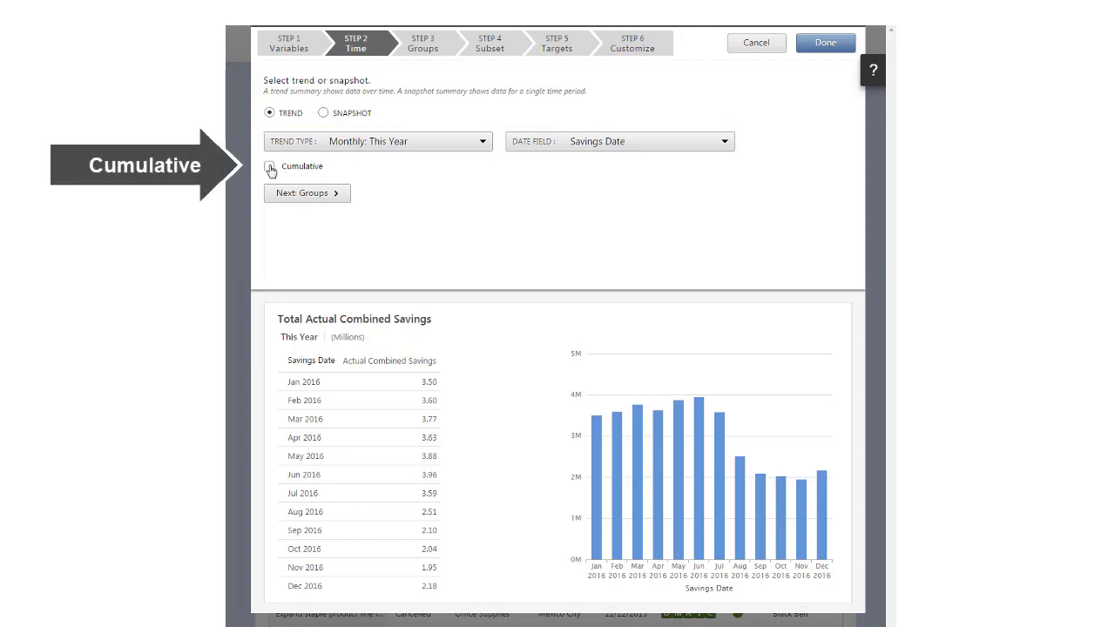
{"action": "left_click", "coordinate": [270, 168]}
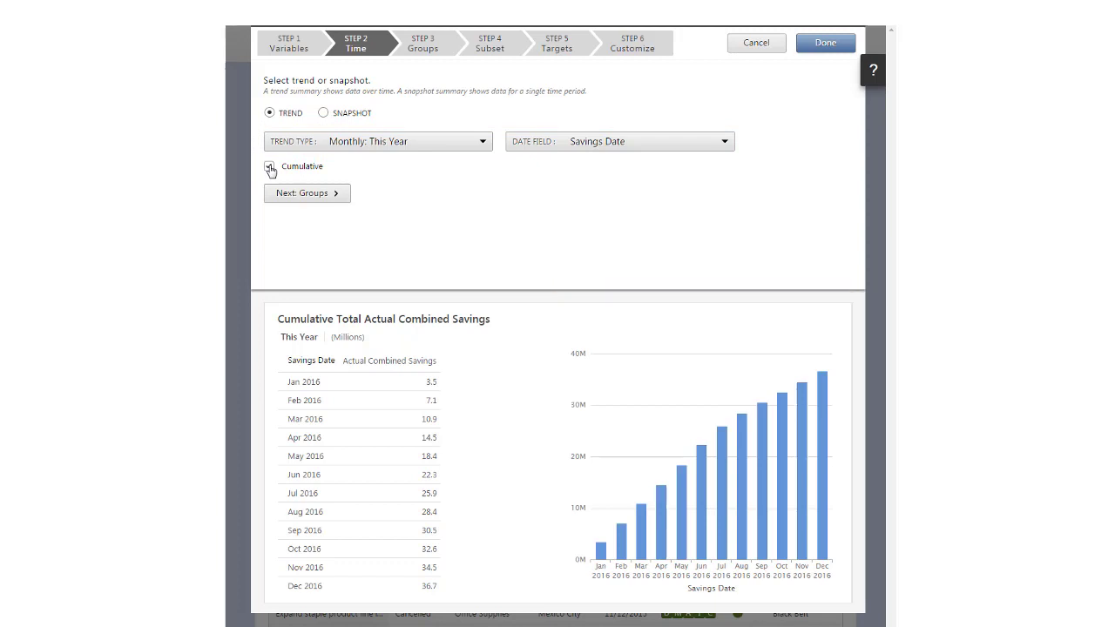
{"action": "left_click", "coordinate": [270, 167]}
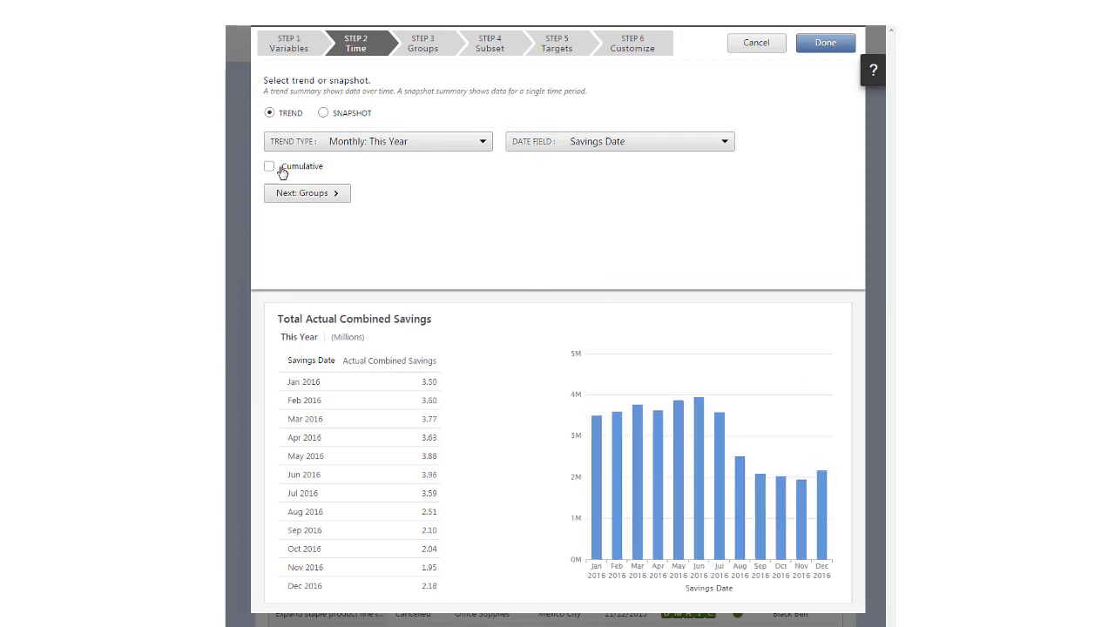
{"action": "left_click", "coordinate": [485, 143]}
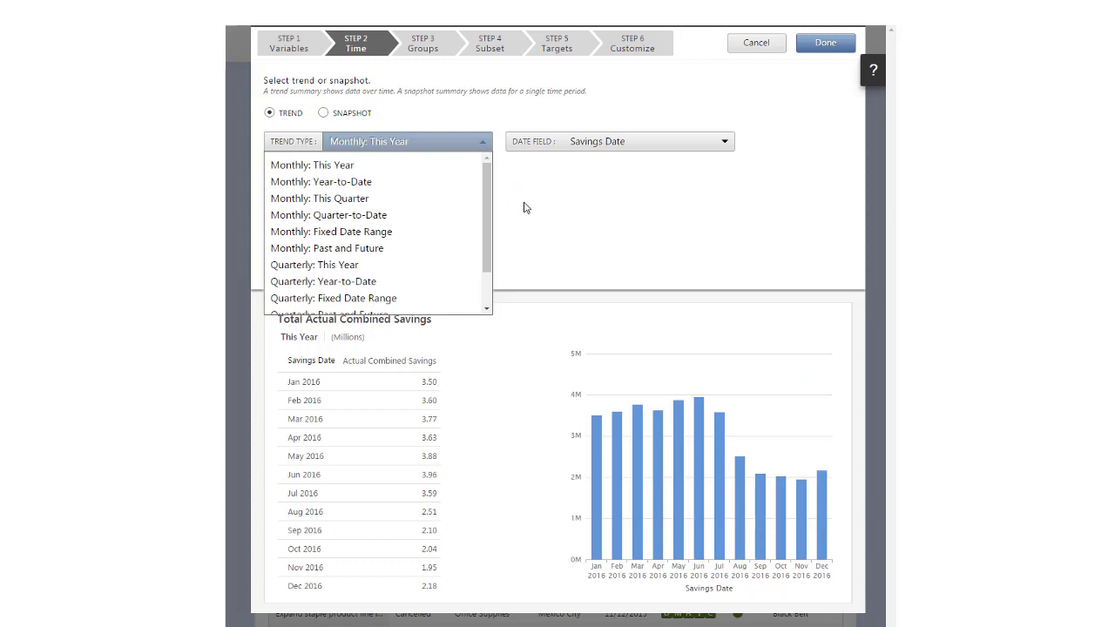
{"action": "left_click", "coordinate": [478, 251]}
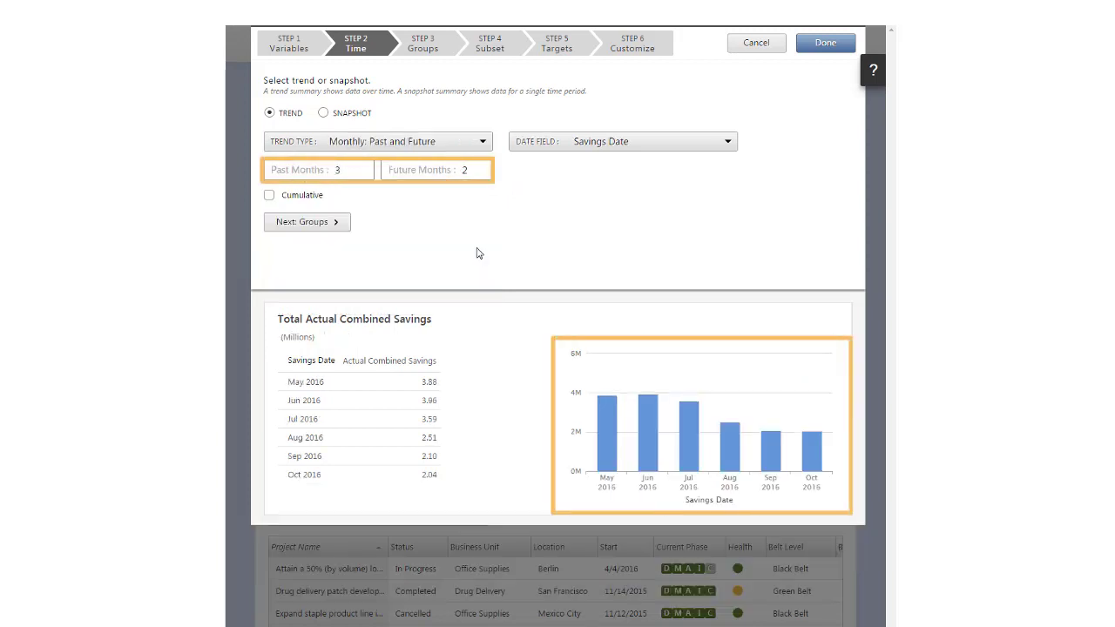
{"action": "double_click", "coordinate": [465, 170]}
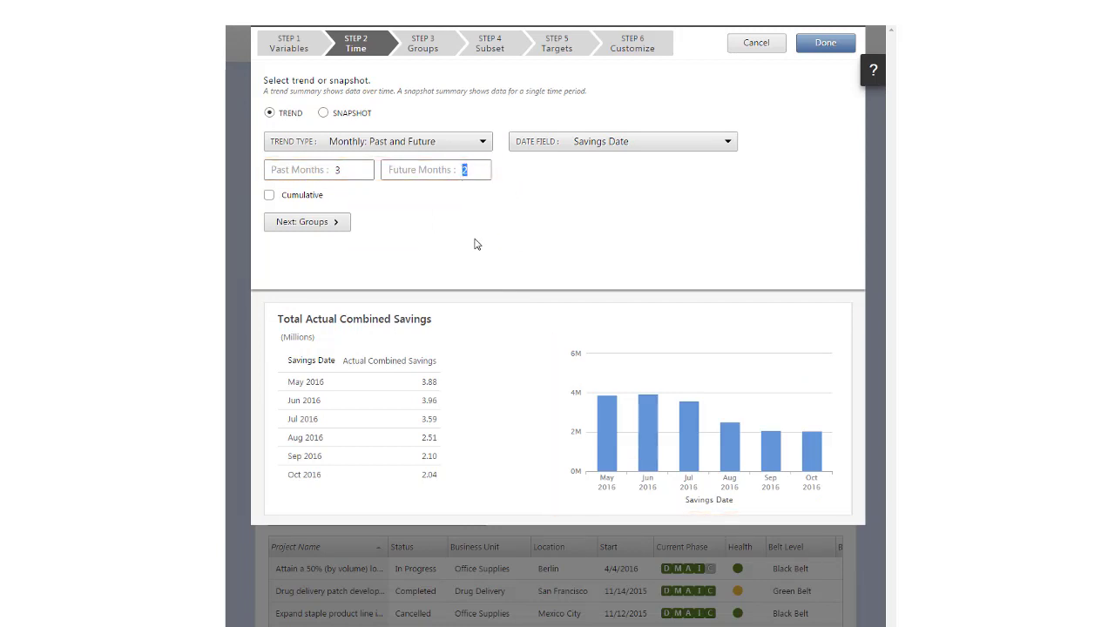
{"action": "type", "text": "0"}
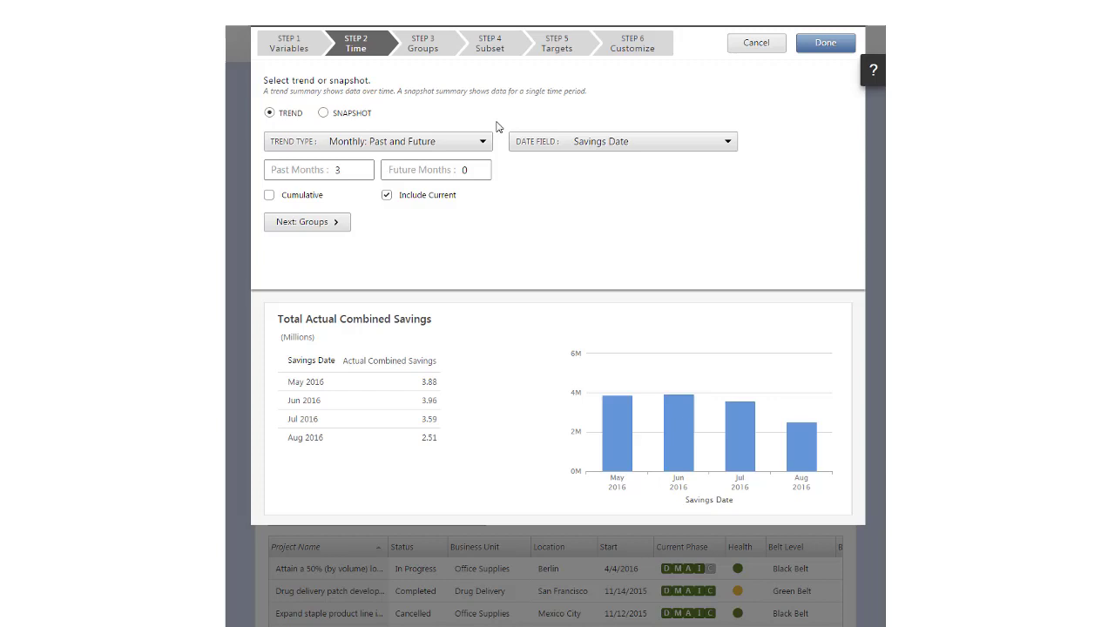
Group the Actual Combined Savings trend by Project Summary Business Unit
{"action": "left_click", "coordinate": [455, 54]}
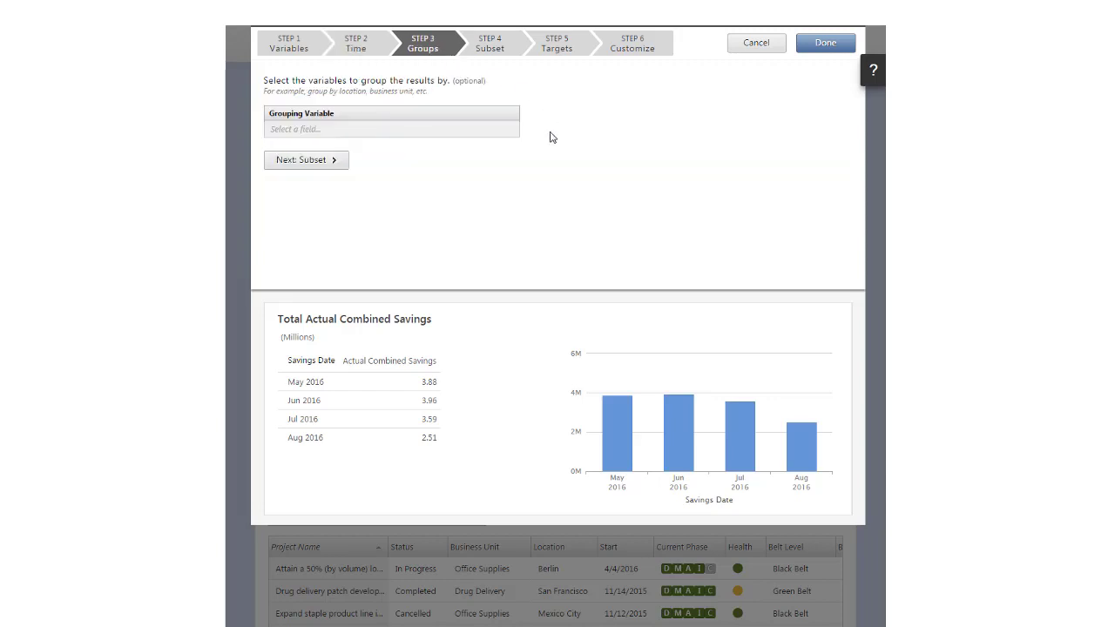
{"action": "left_click", "coordinate": [379, 135]}
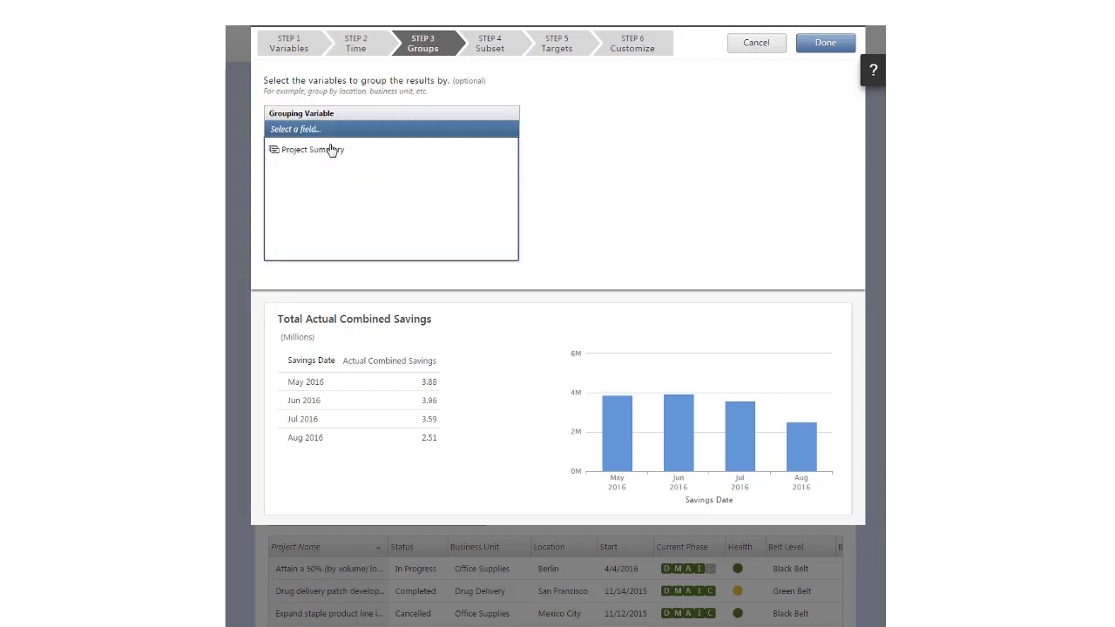
{"action": "left_click", "coordinate": [332, 150]}
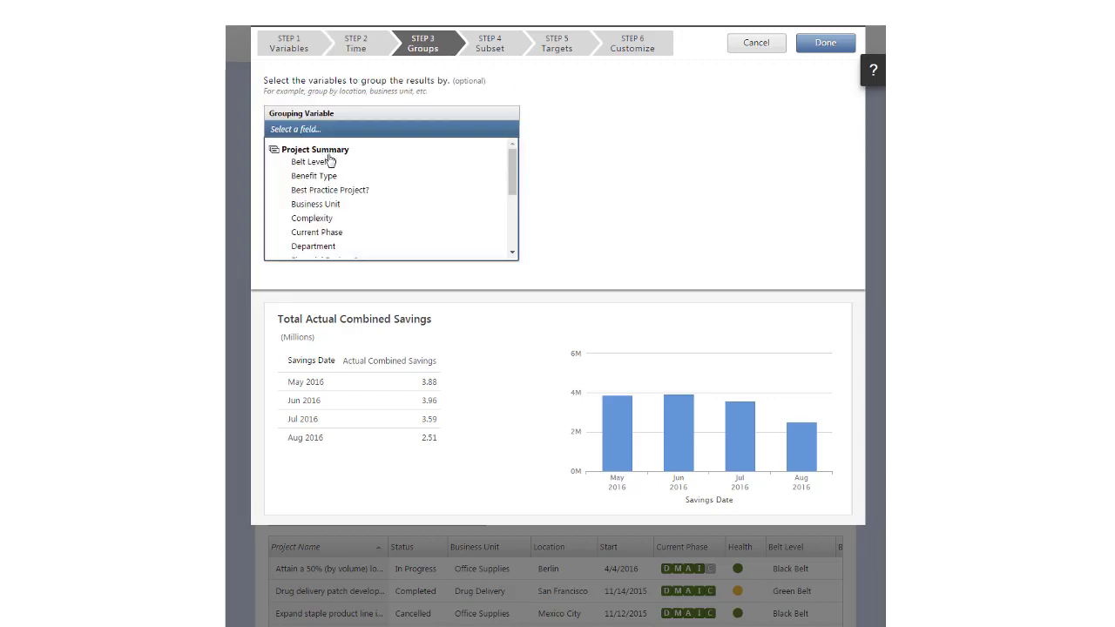
{"action": "left_click", "coordinate": [325, 207]}
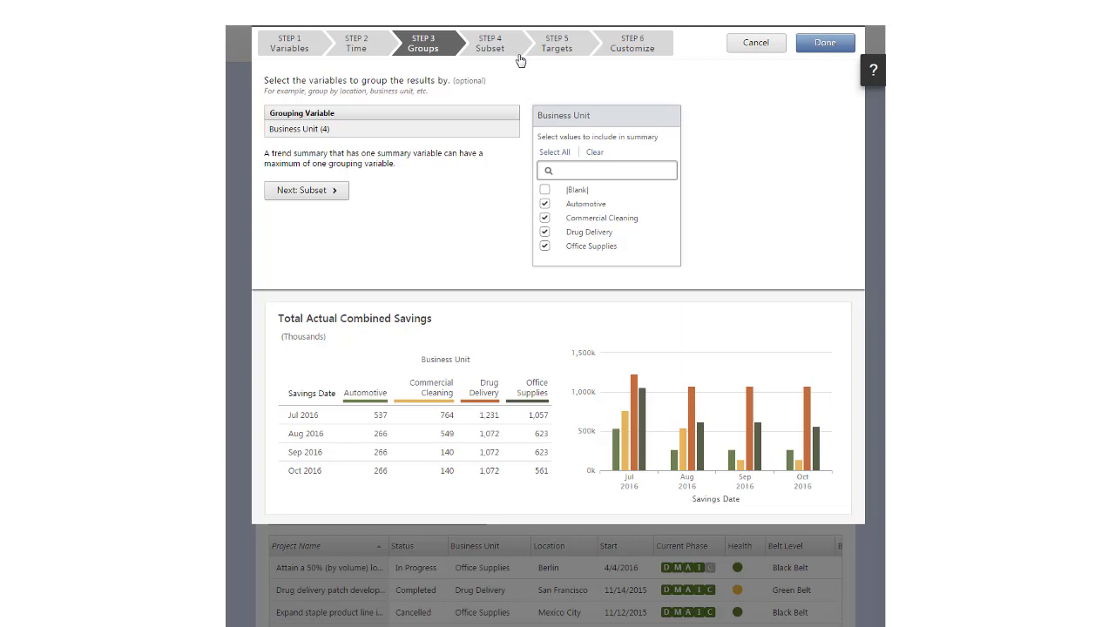
{"action": "left_click", "coordinate": [585, 54]}
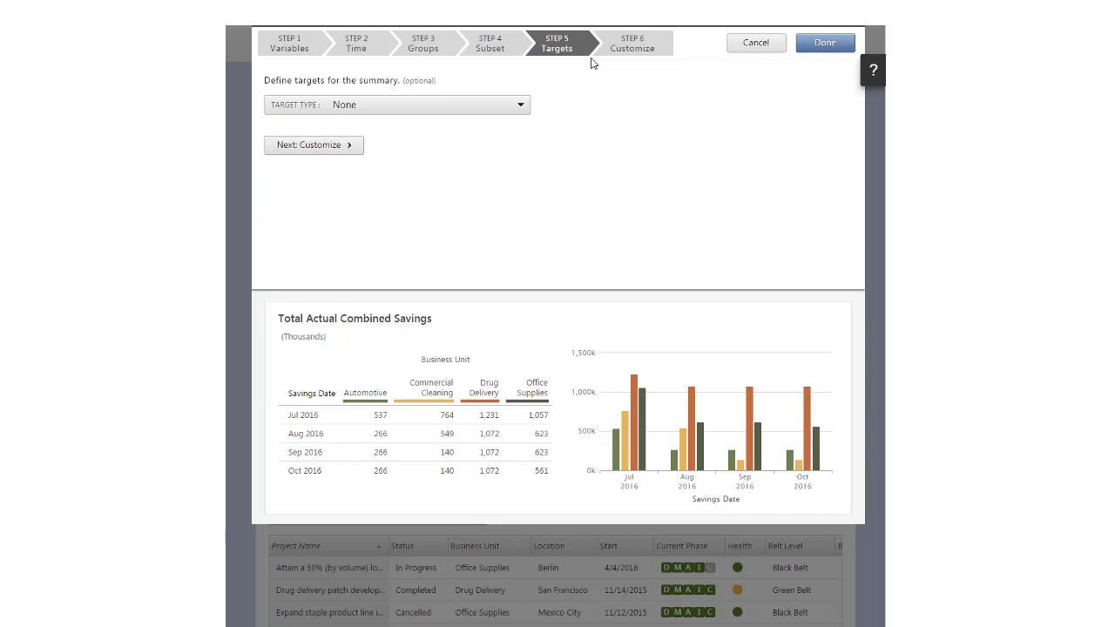
Set Green/Yellow/Red Higher is Better targets in thousands with thresholds 250 and 500
{"action": "left_click", "coordinate": [525, 108]}
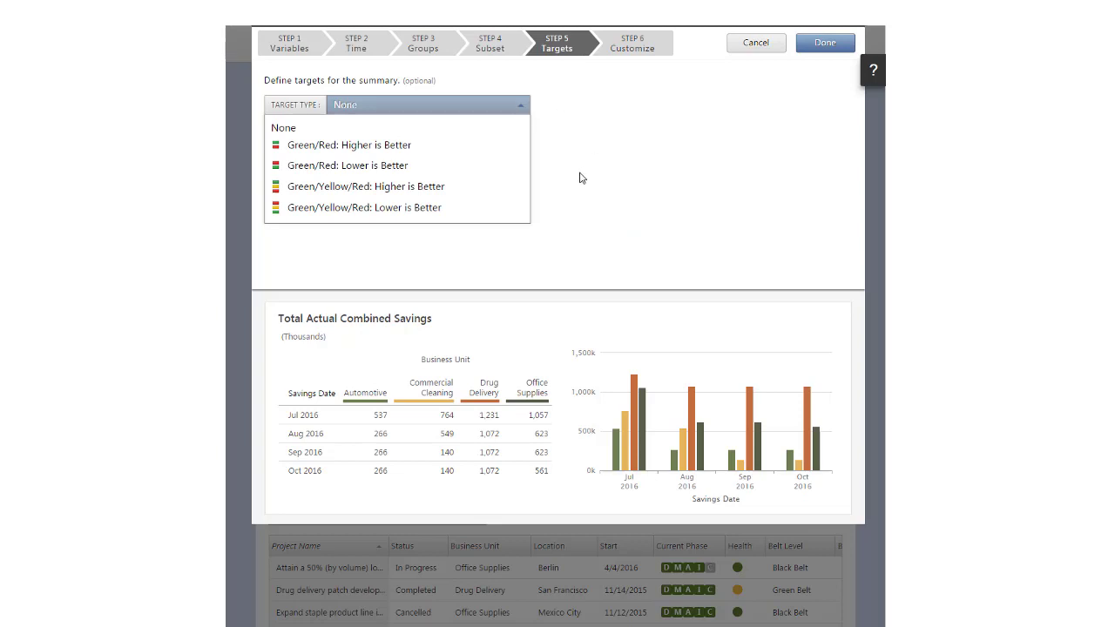
{"action": "left_click", "coordinate": [516, 187]}
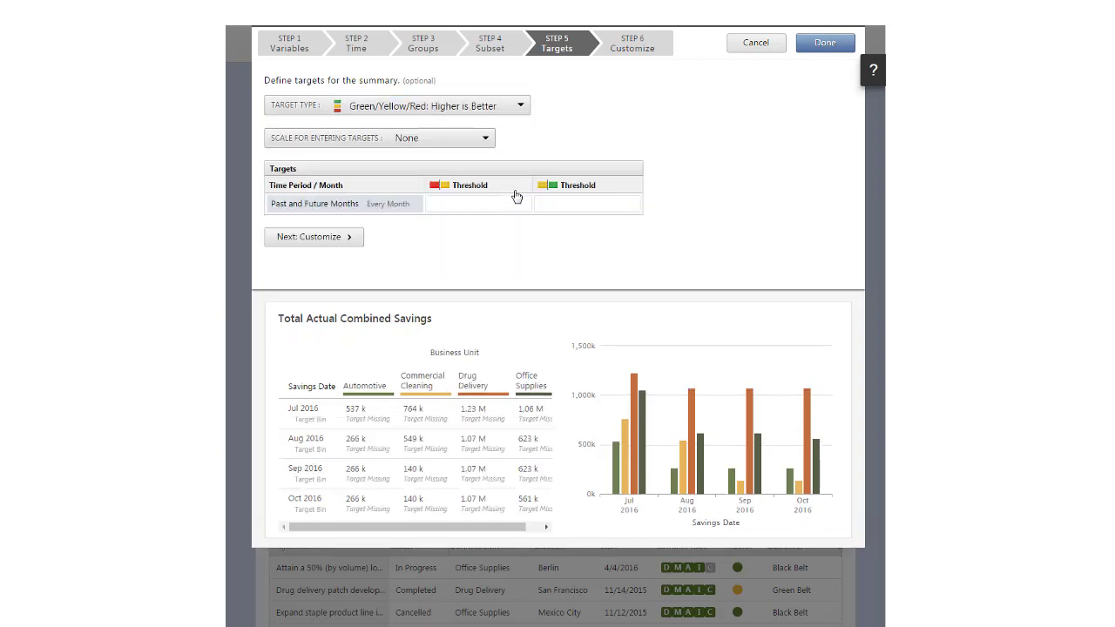
{"action": "left_click", "coordinate": [486, 139]}
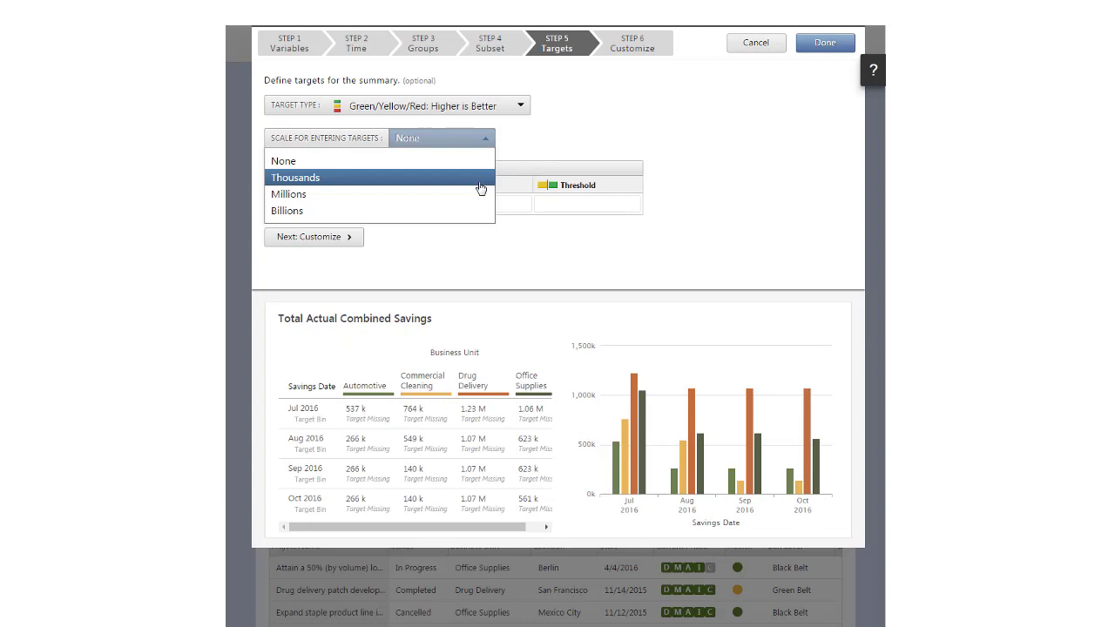
{"action": "left_click", "coordinate": [480, 177]}
{"action": "left_click", "coordinate": [478, 204]}
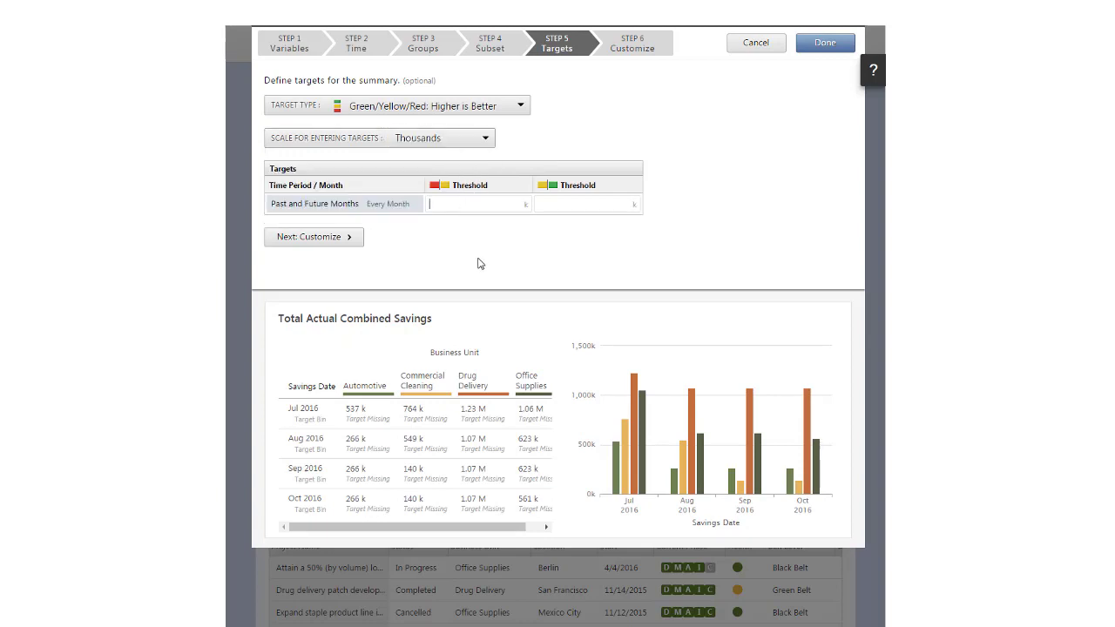
{"action": "type", "text": "250"}
{"action": "key", "text": "Tab"}
{"action": "type", "text": "500"}
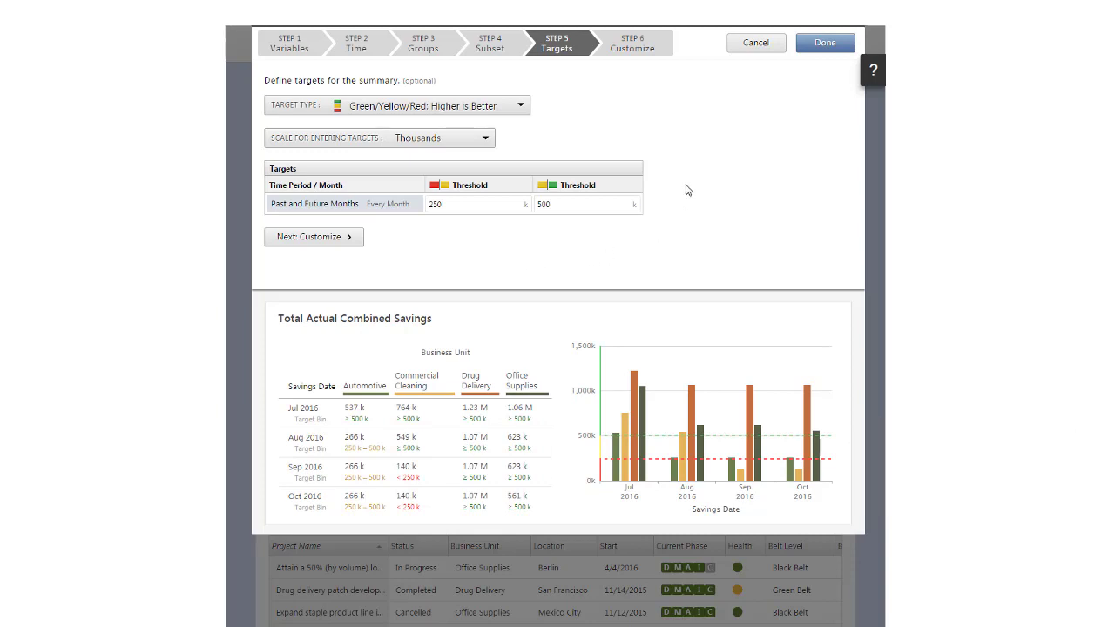
{"action": "left_click", "coordinate": [662, 54]}
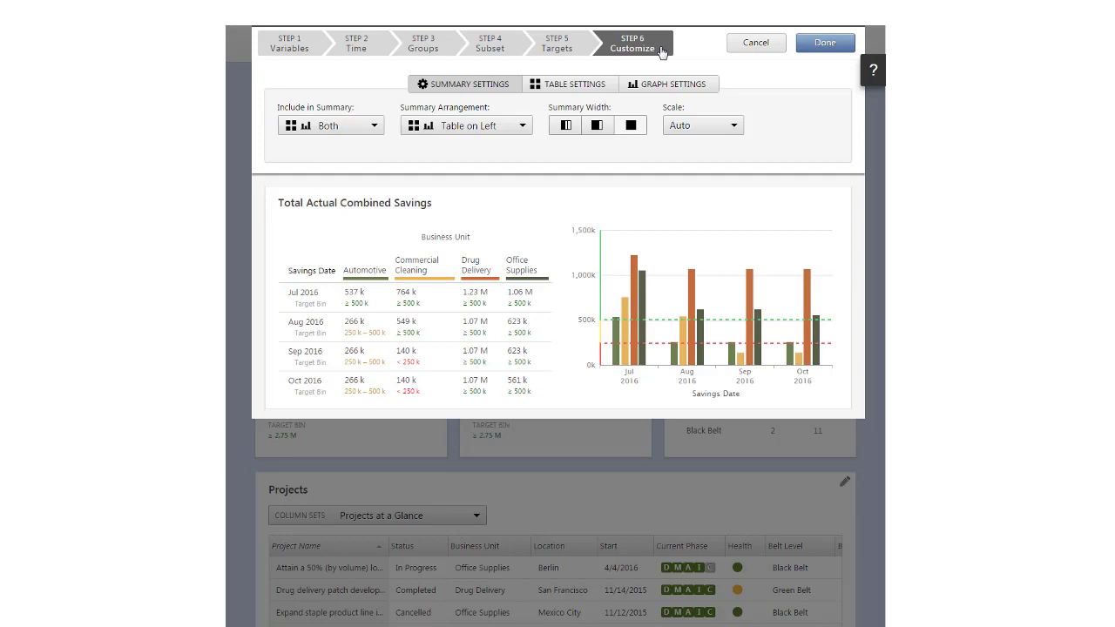
Show values in thousands, add row totals, hide both headings, and transpose the table
{"action": "left_click", "coordinate": [737, 127]}
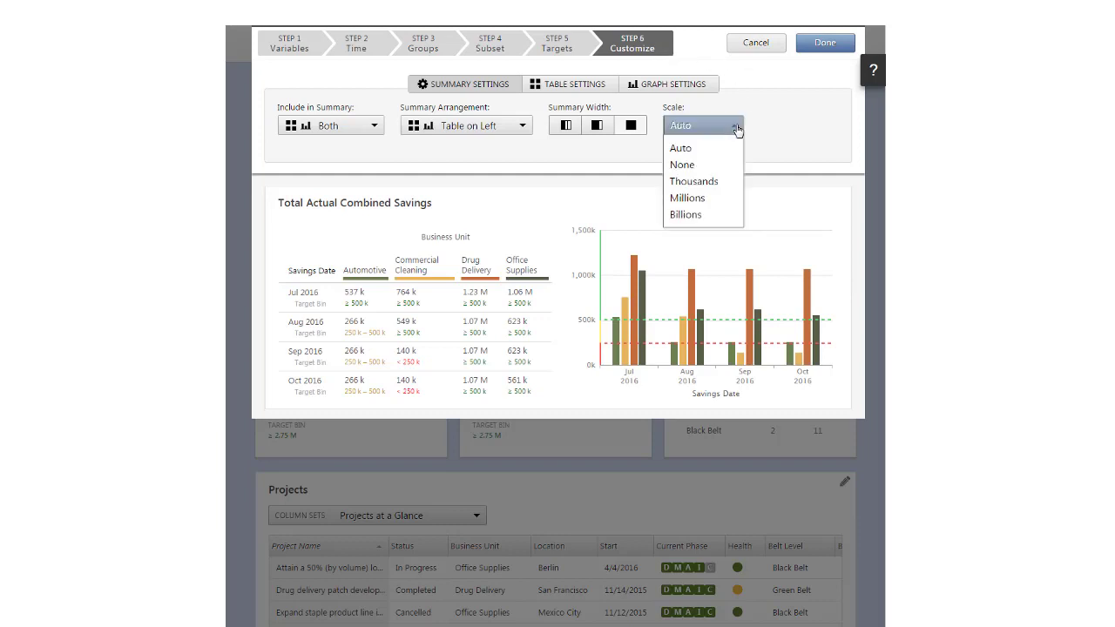
{"action": "left_click", "coordinate": [737, 182]}
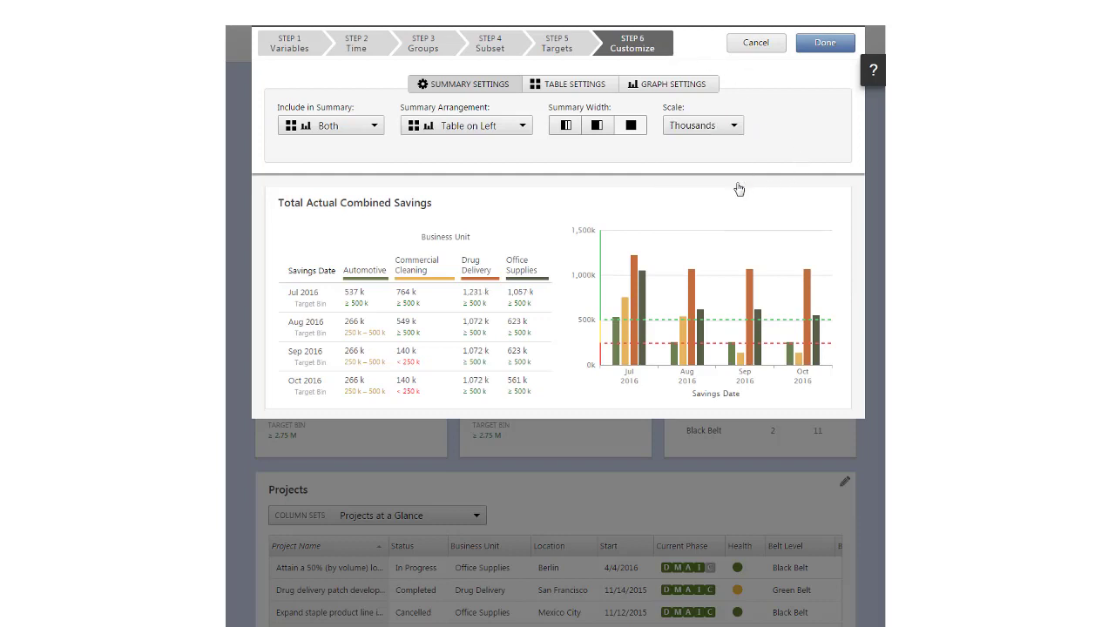
{"action": "left_click", "coordinate": [614, 94]}
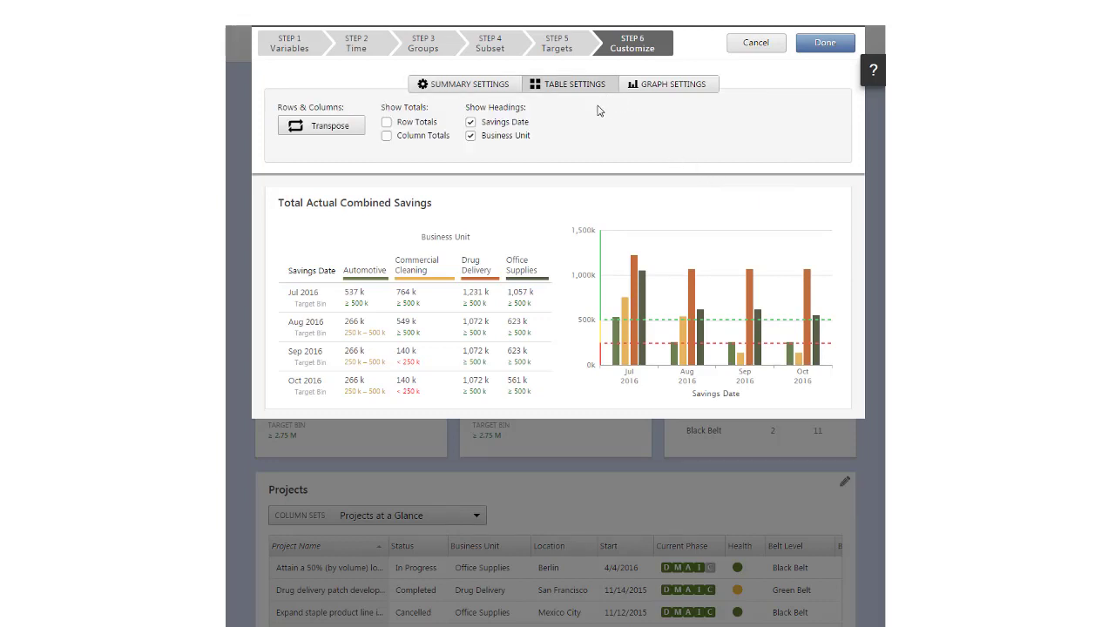
{"action": "left_click", "coordinate": [386, 123]}
{"action": "left_click", "coordinate": [471, 124]}
{"action": "left_click", "coordinate": [471, 136]}
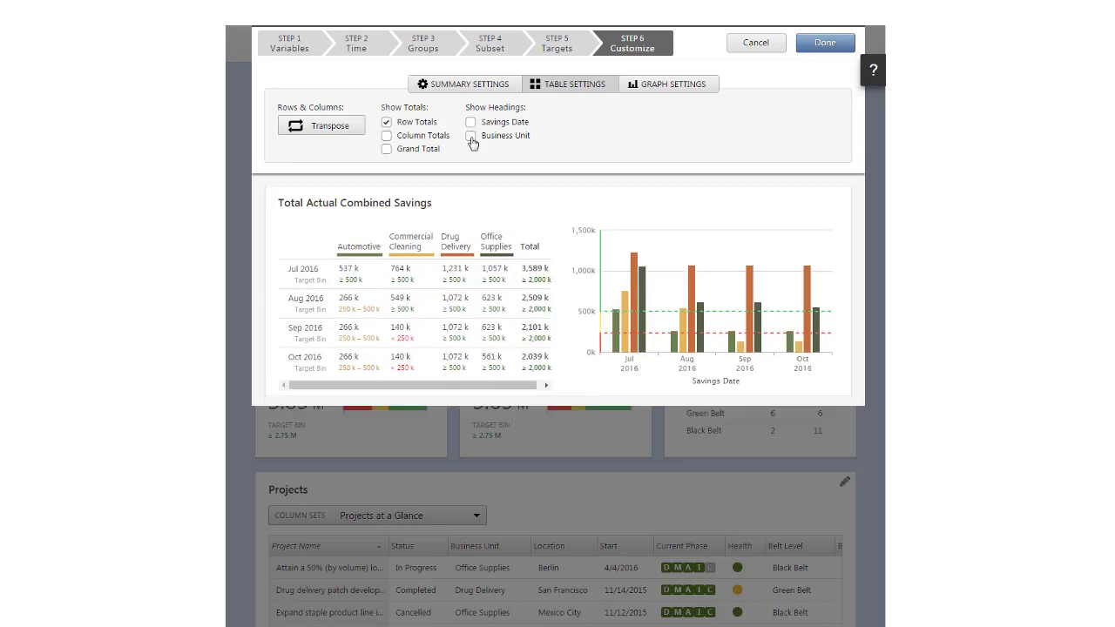
{"action": "left_click", "coordinate": [338, 135]}
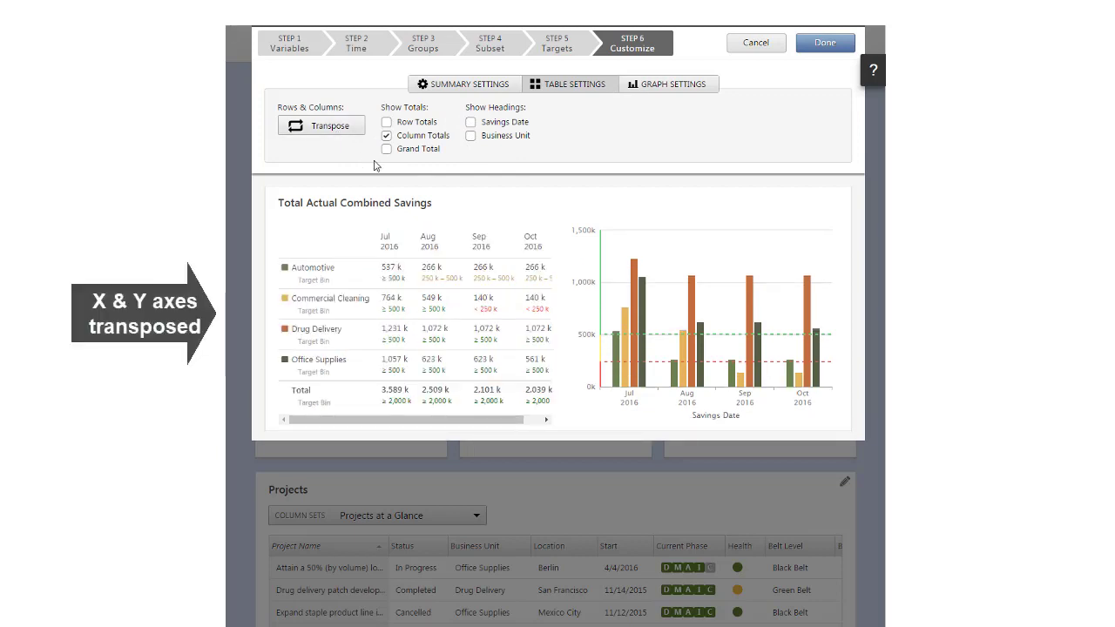
Drop the Savings Date axis title, use the blue-red-green-orange palette, and retitle 'Monthly Combined Savings by Business Unit'
{"action": "left_click", "coordinate": [681, 88]}
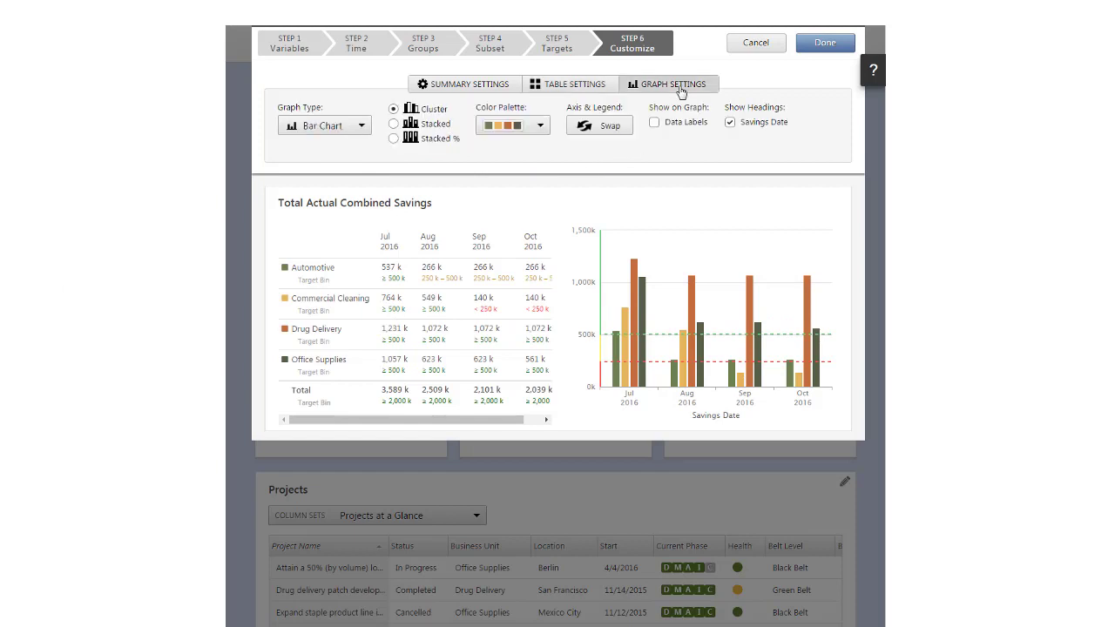
{"action": "left_click", "coordinate": [730, 123]}
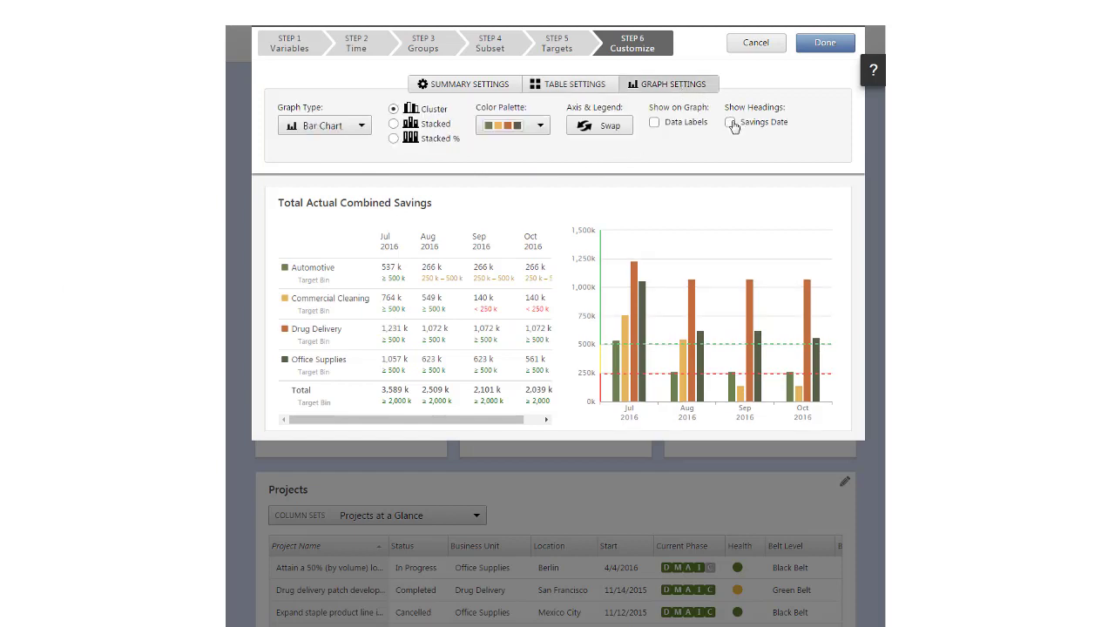
{"action": "left_click", "coordinate": [542, 129]}
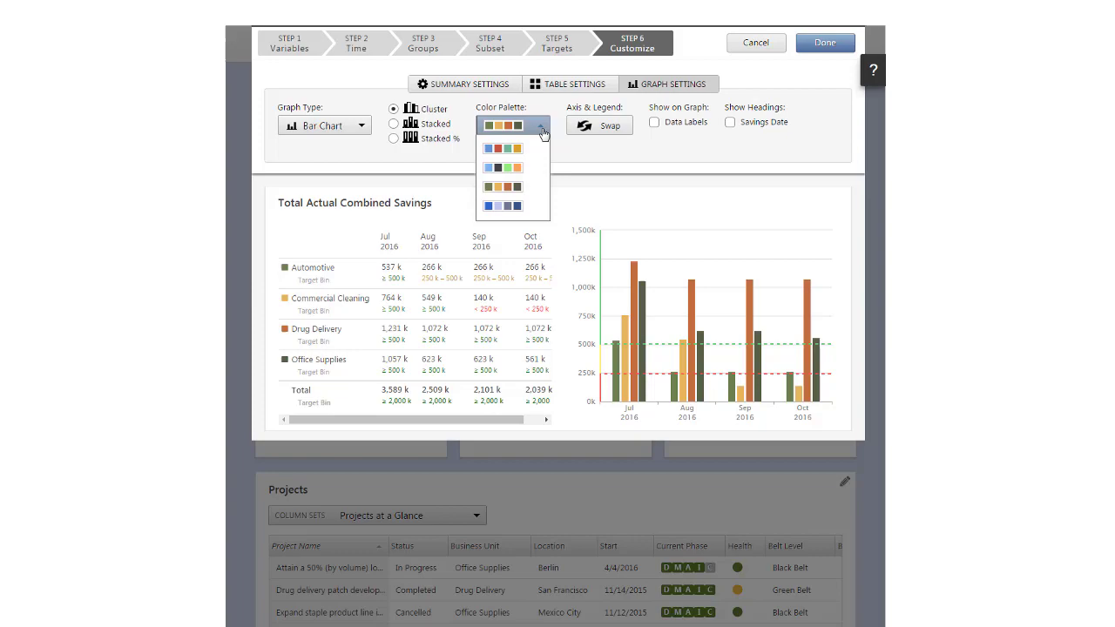
{"action": "left_click", "coordinate": [545, 153]}
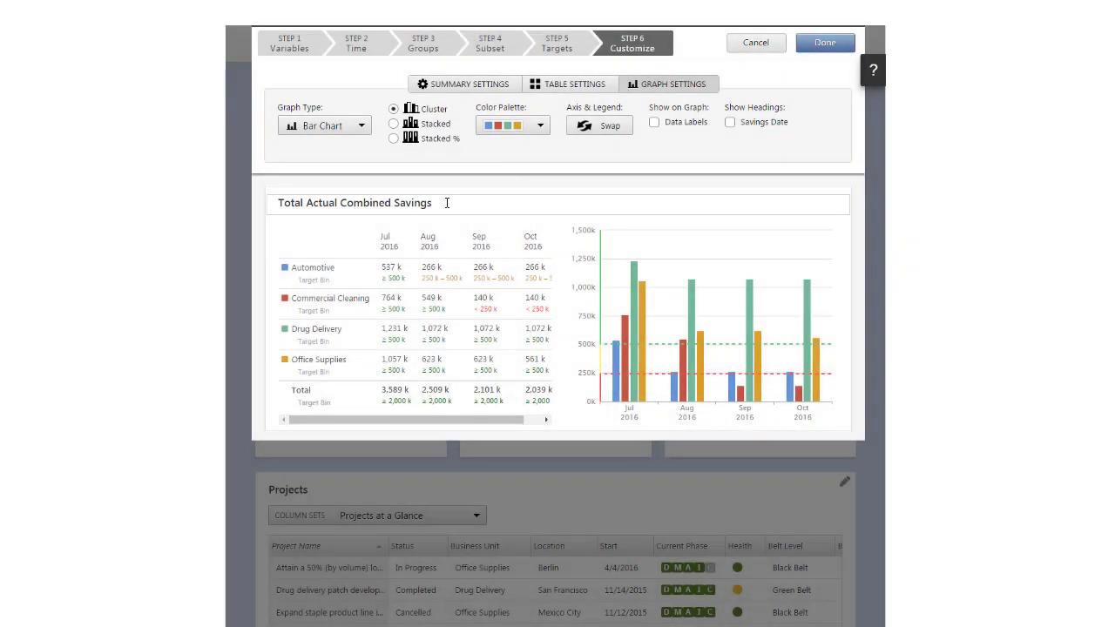
{"action": "left_click", "coordinate": [428, 201]}
{"action": "left_click_drag", "start_coordinate": [428, 200], "coordinate": [245, 198]}
{"action": "type", "text": "M"}
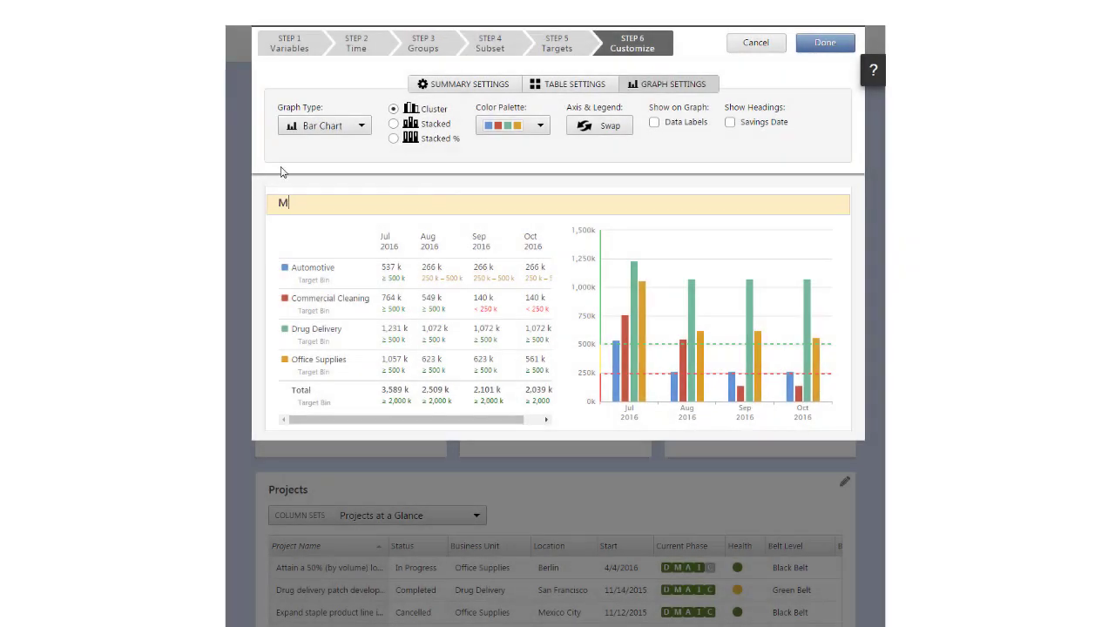
{"action": "type", "text": "onthly Combined Savings by Business Unit"}
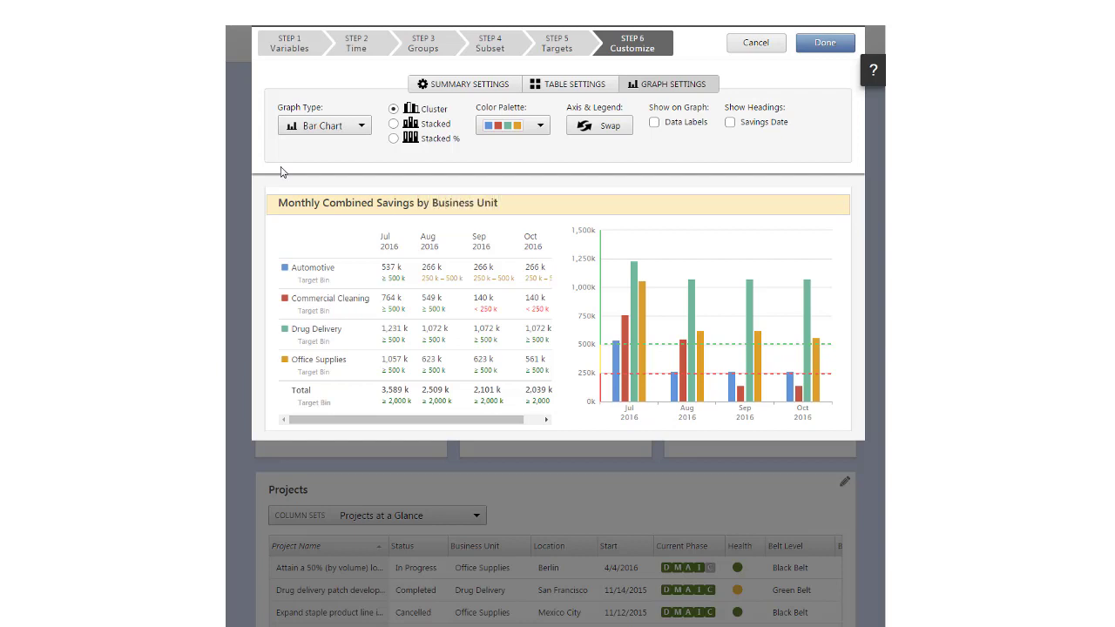
{"action": "key", "text": "Return"}
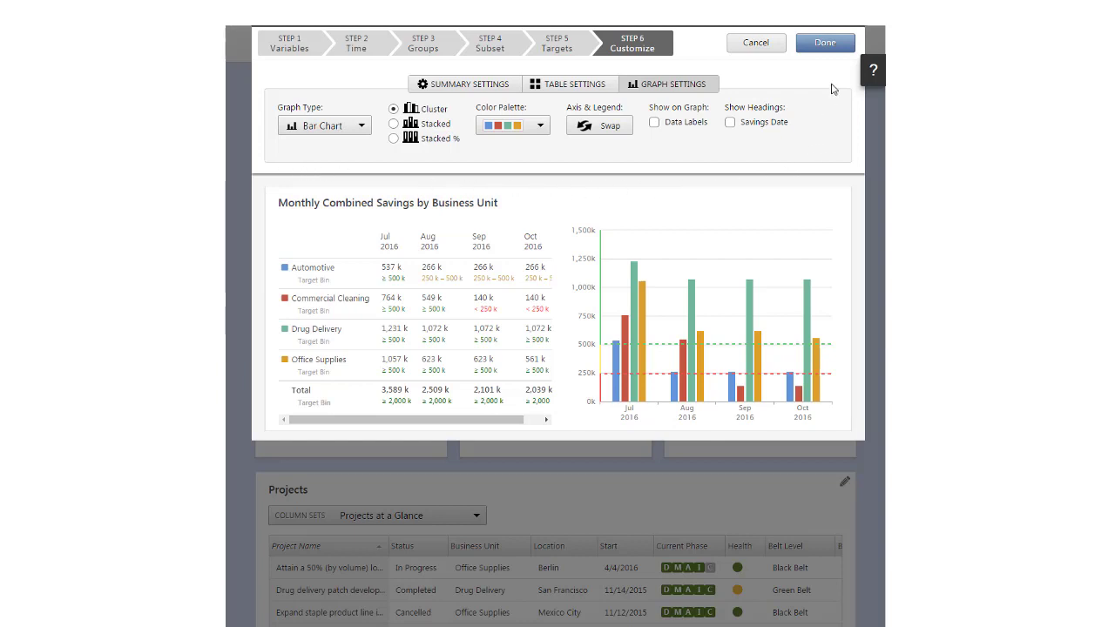
Finish the wizard so Monthly Combined Savings by Business Unit appears on the Total Hard Savings report
{"action": "left_click", "coordinate": [832, 53]}
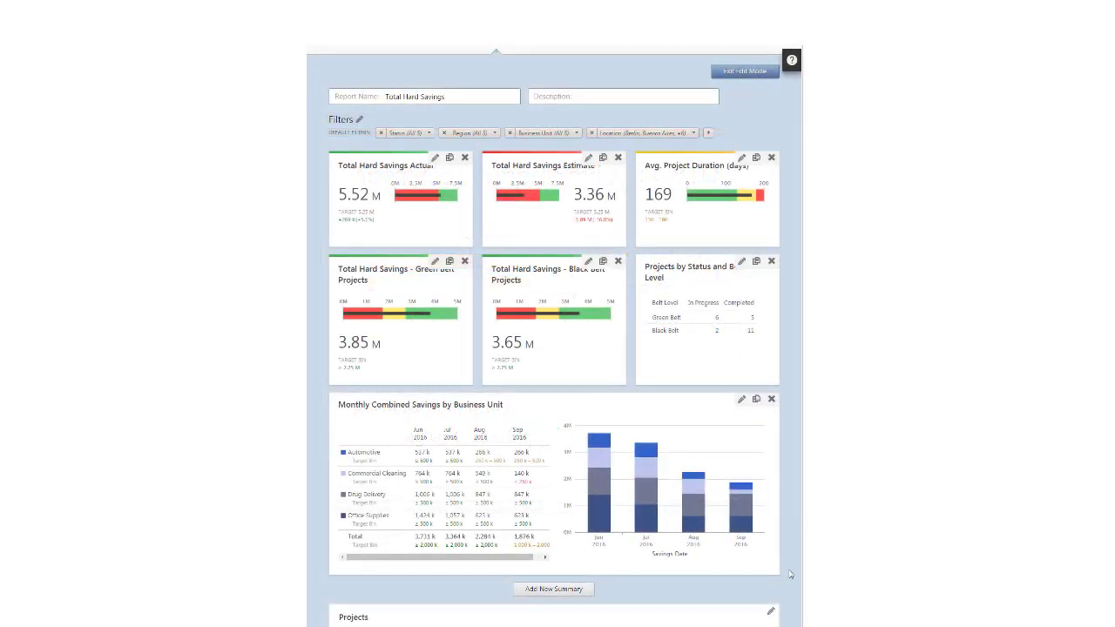
Start another summary summing Monthly Financials Actual Combined Savings
{"action": "left_click", "coordinate": [591, 592]}
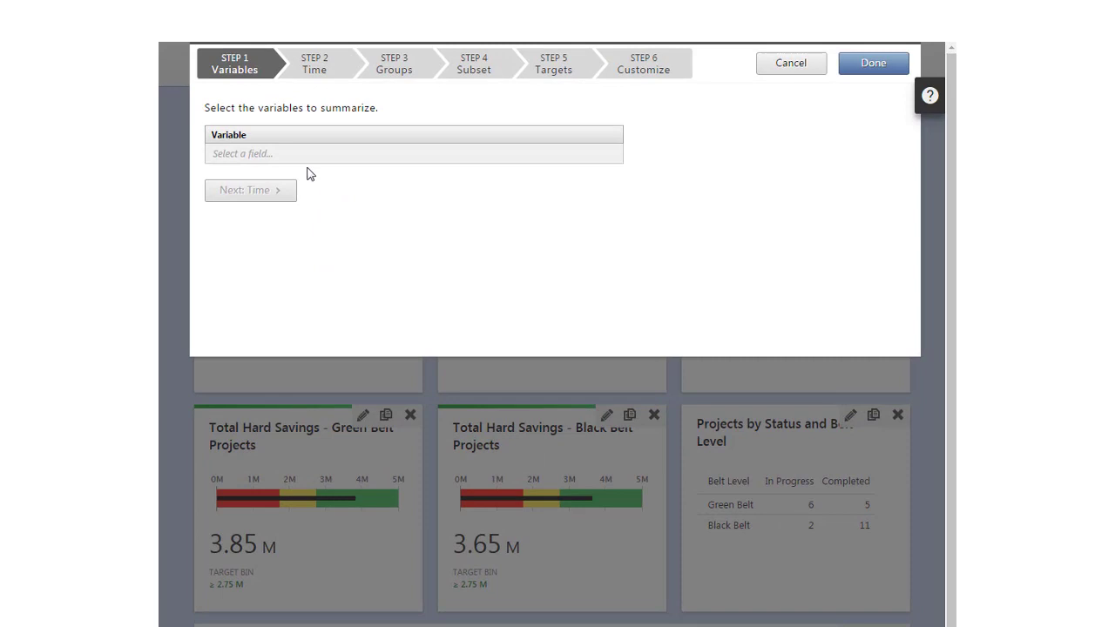
{"action": "left_click", "coordinate": [306, 163]}
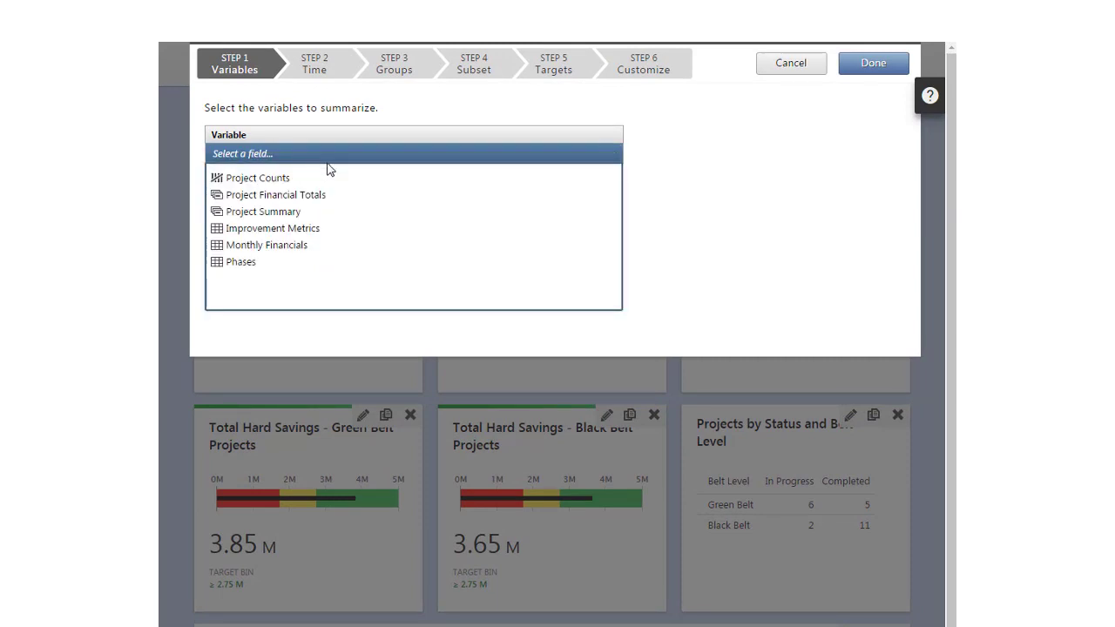
{"action": "left_click", "coordinate": [306, 250]}
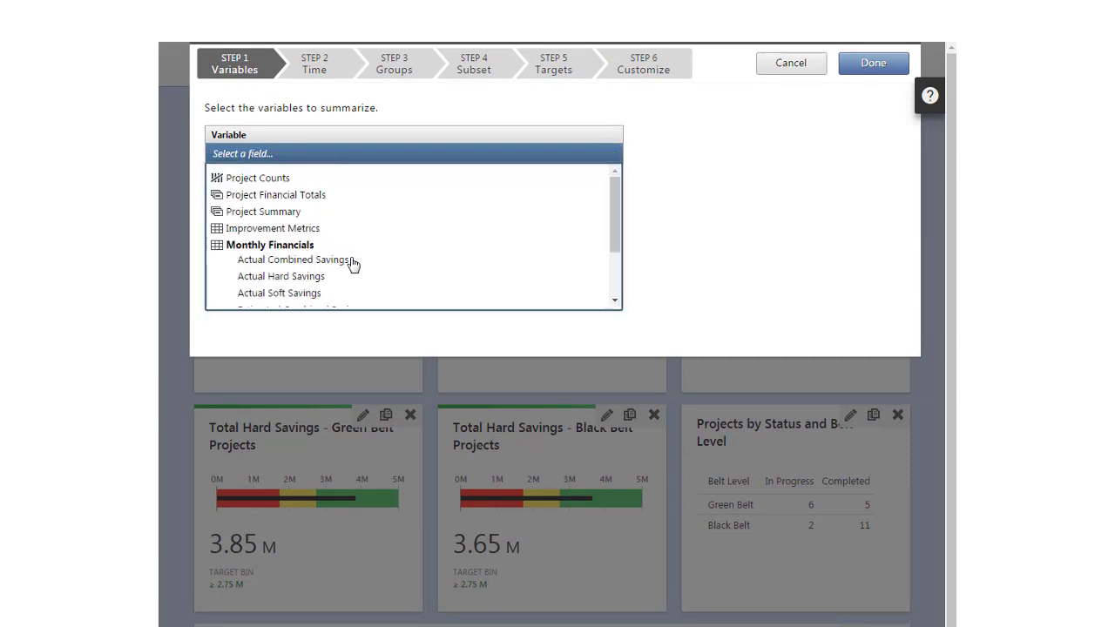
{"action": "left_click", "coordinate": [350, 260]}
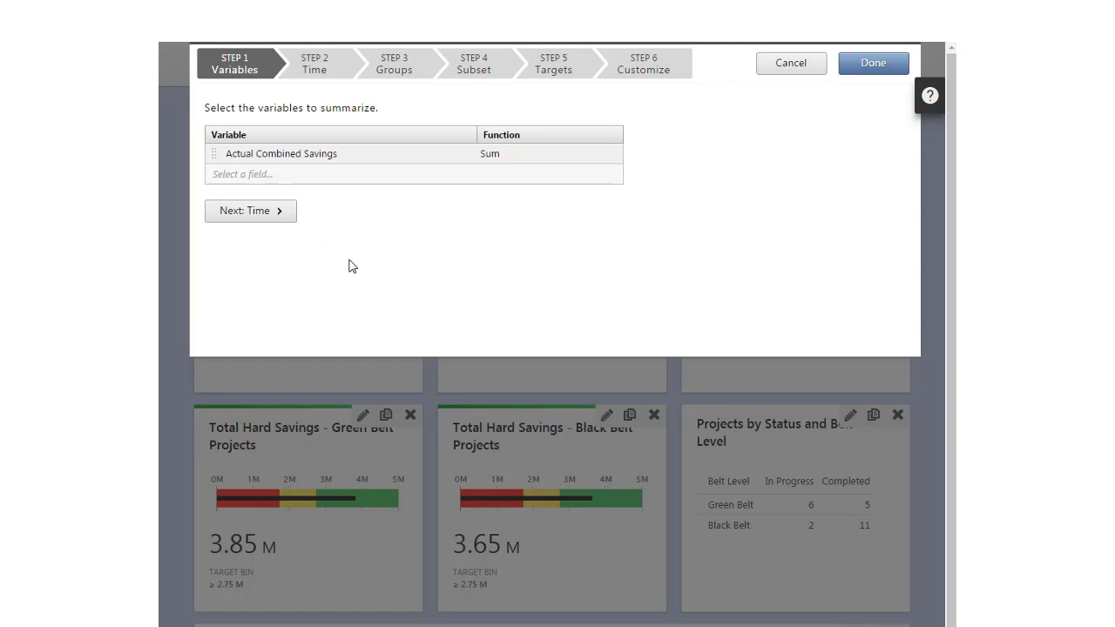
Make it a Year-to-Date snapshot, previewing 28.5 M
{"action": "left_click", "coordinate": [287, 216]}
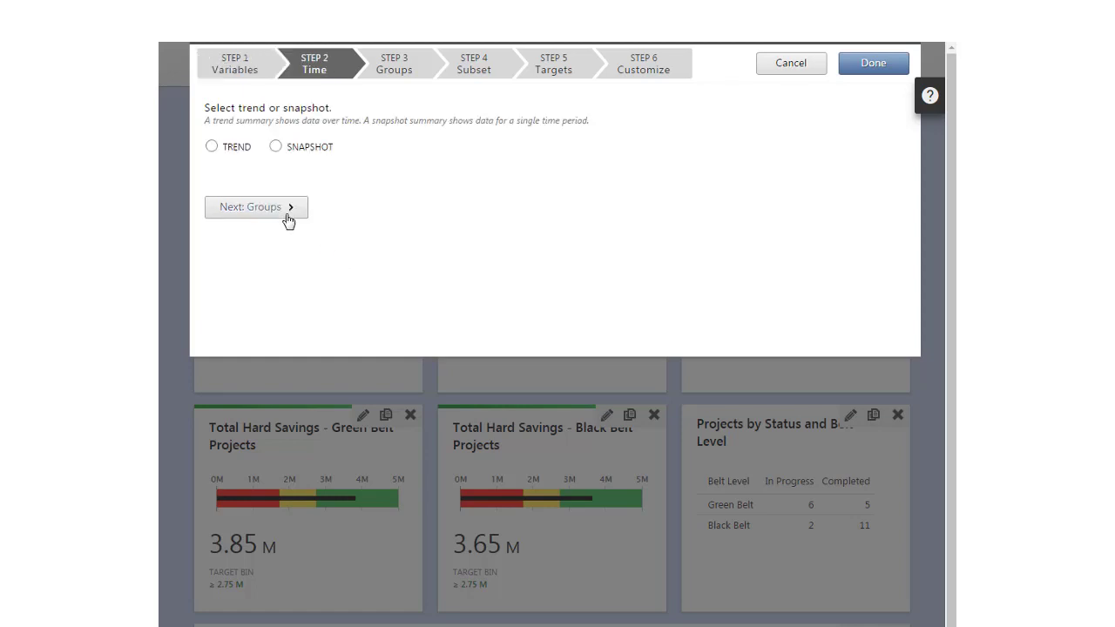
{"action": "left_click", "coordinate": [276, 146]}
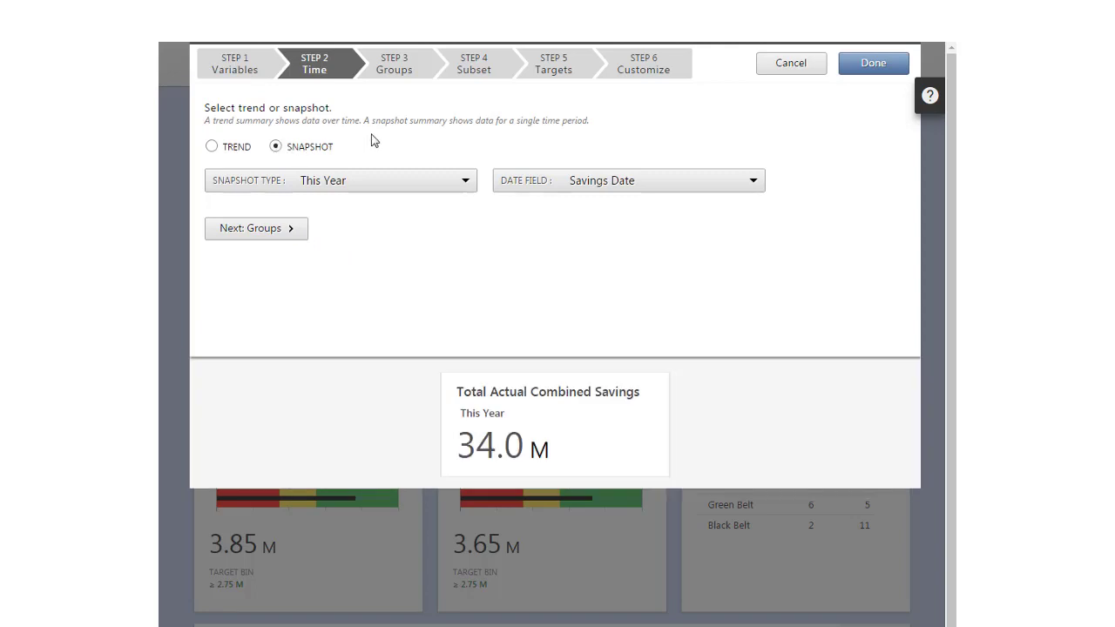
{"action": "left_click", "coordinate": [467, 183]}
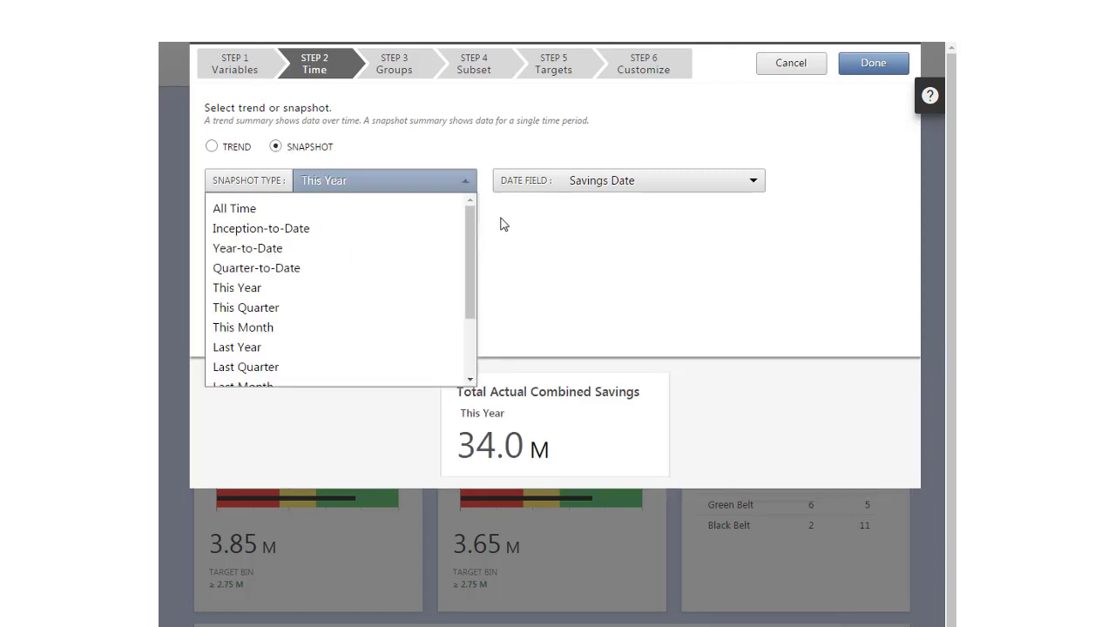
{"action": "left_click", "coordinate": [455, 251]}
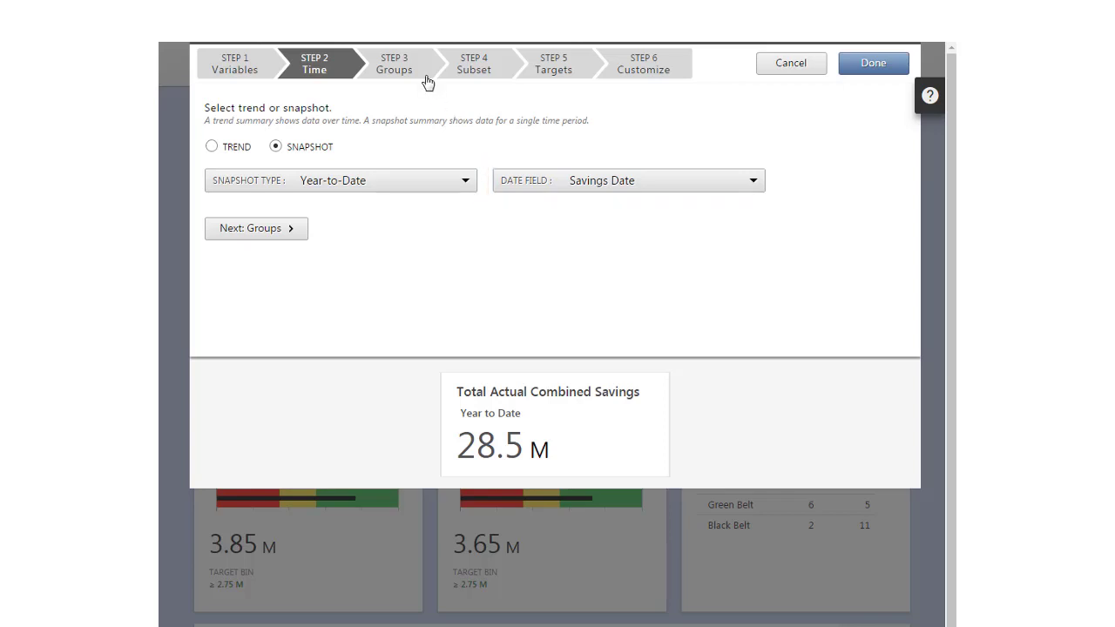
Subset to Business Unit is any of Commercial Cleaning and Office Supplies, giving 16.5 M
{"action": "left_click", "coordinate": [507, 81]}
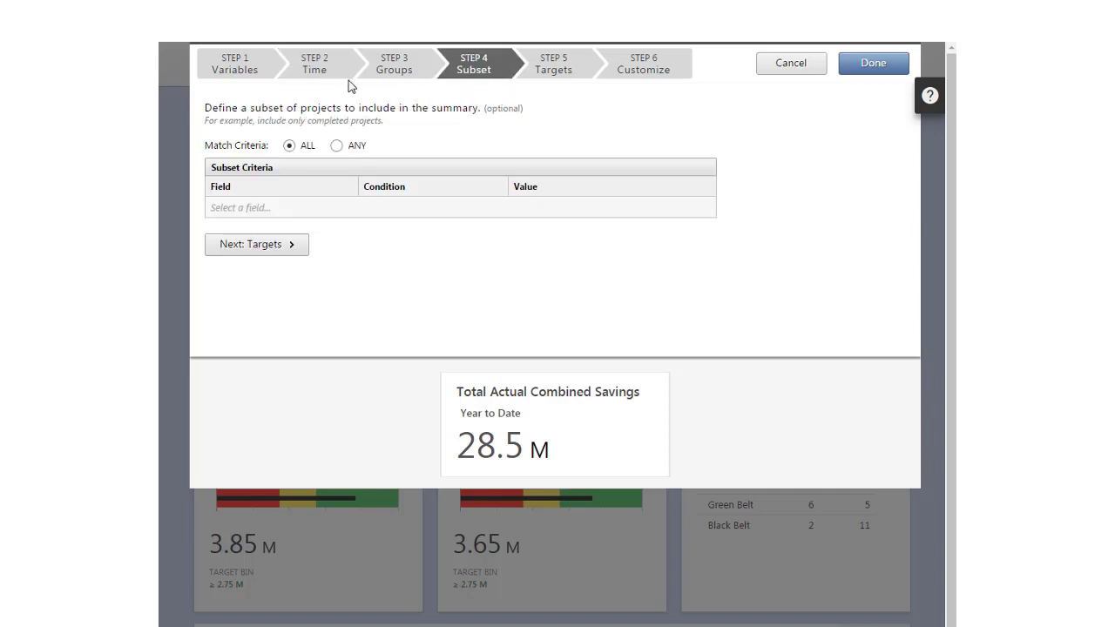
{"action": "left_click", "coordinate": [218, 207]}
{"action": "left_click", "coordinate": [252, 209]}
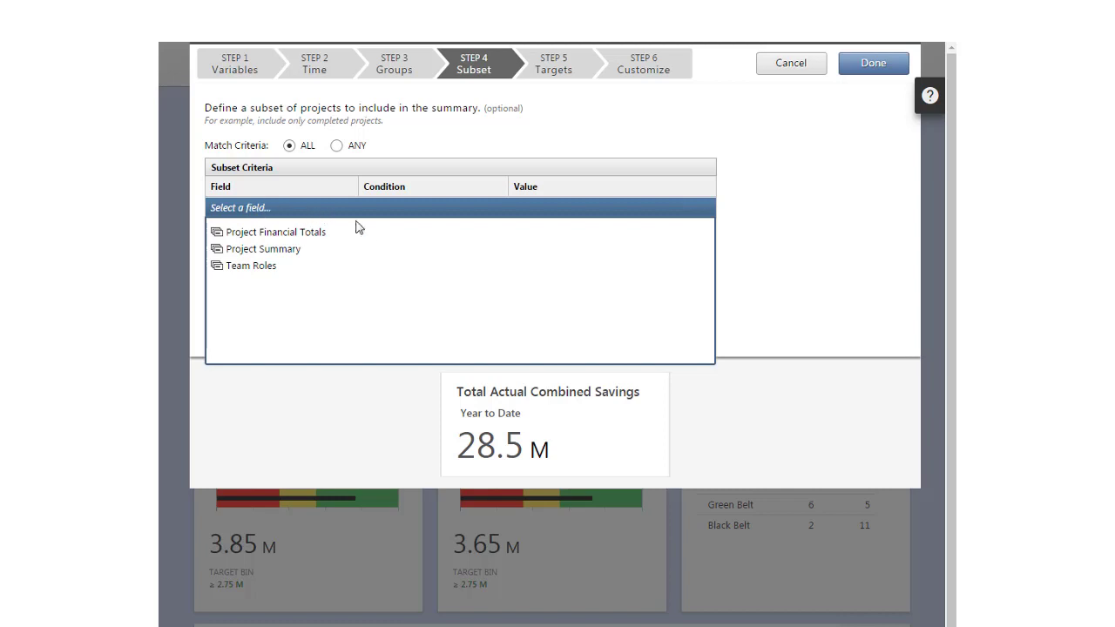
{"action": "left_click", "coordinate": [302, 253]}
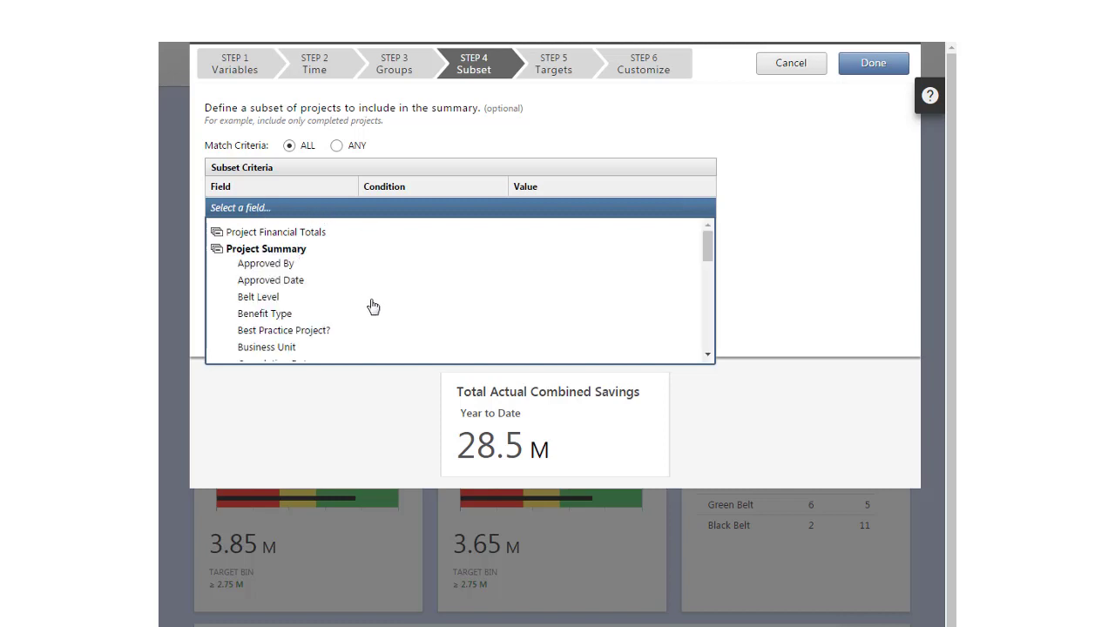
{"action": "left_click", "coordinate": [267, 347]}
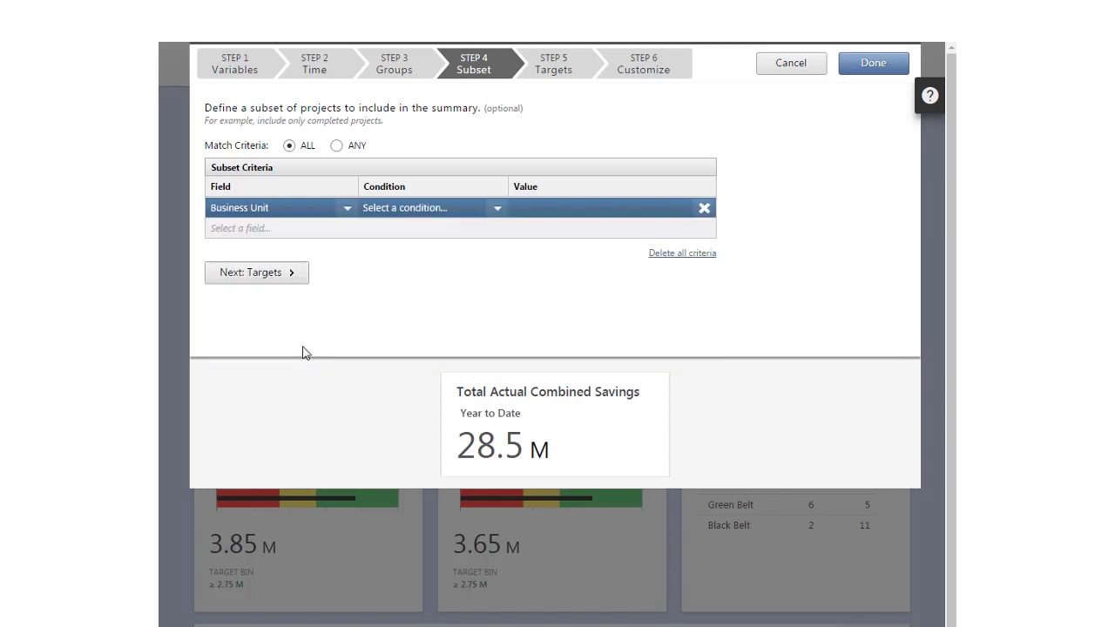
{"action": "left_click", "coordinate": [394, 215]}
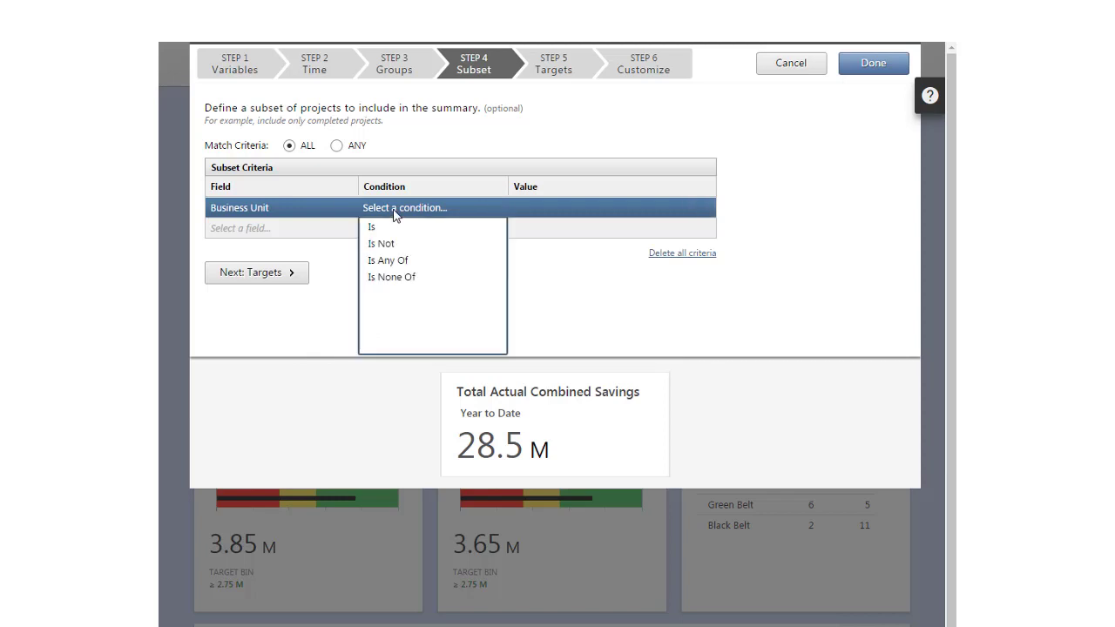
{"action": "left_click", "coordinate": [381, 261]}
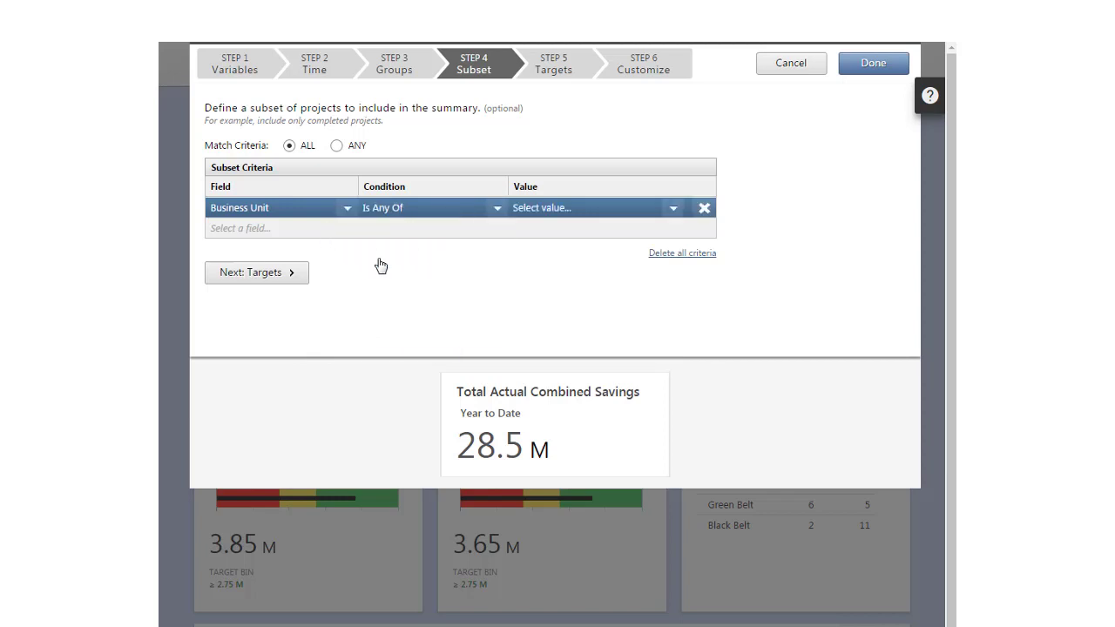
{"action": "left_click", "coordinate": [557, 211]}
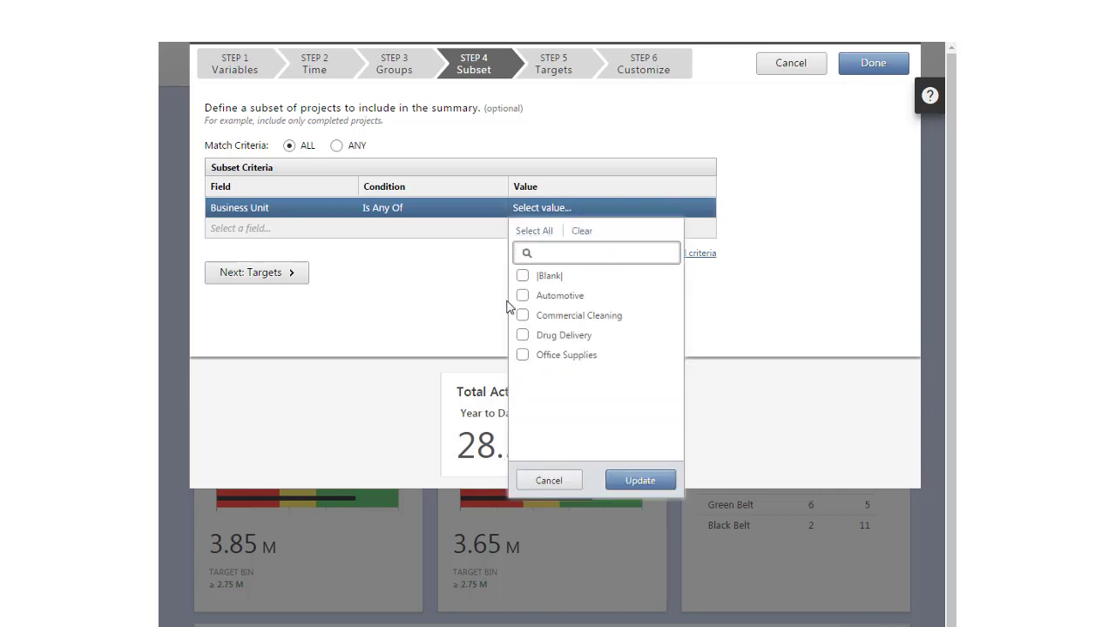
{"action": "left_click", "coordinate": [517, 319]}
{"action": "left_click", "coordinate": [523, 355]}
{"action": "left_click", "coordinate": [642, 483]}
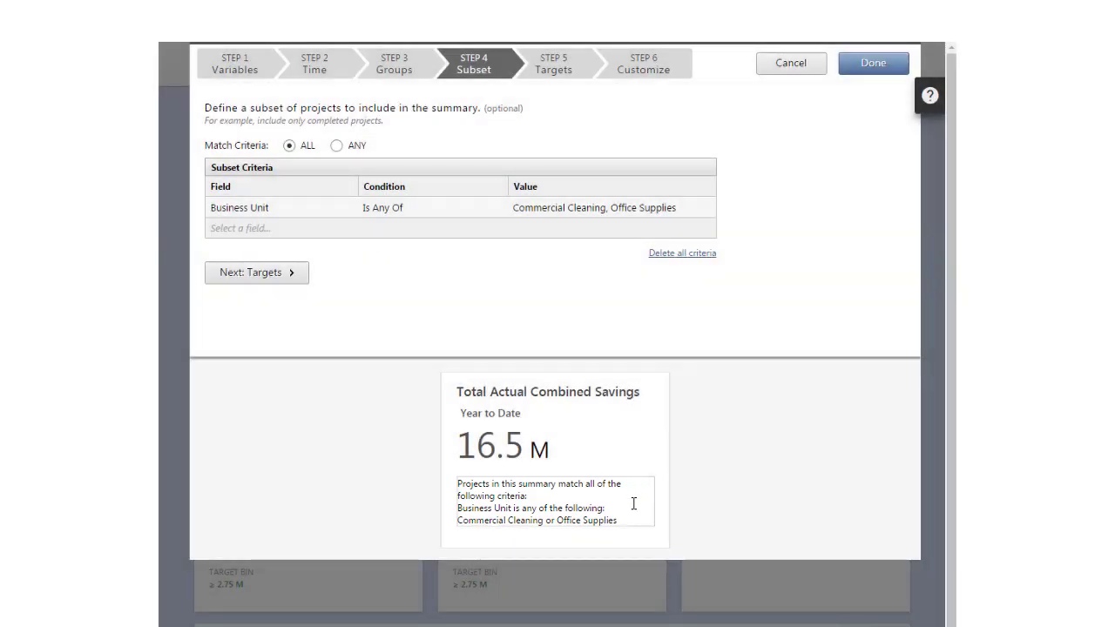
Delete the generic first sentence from the criteria note
{"action": "left_click_drag", "start_coordinate": [535, 496], "coordinate": [399, 479]}
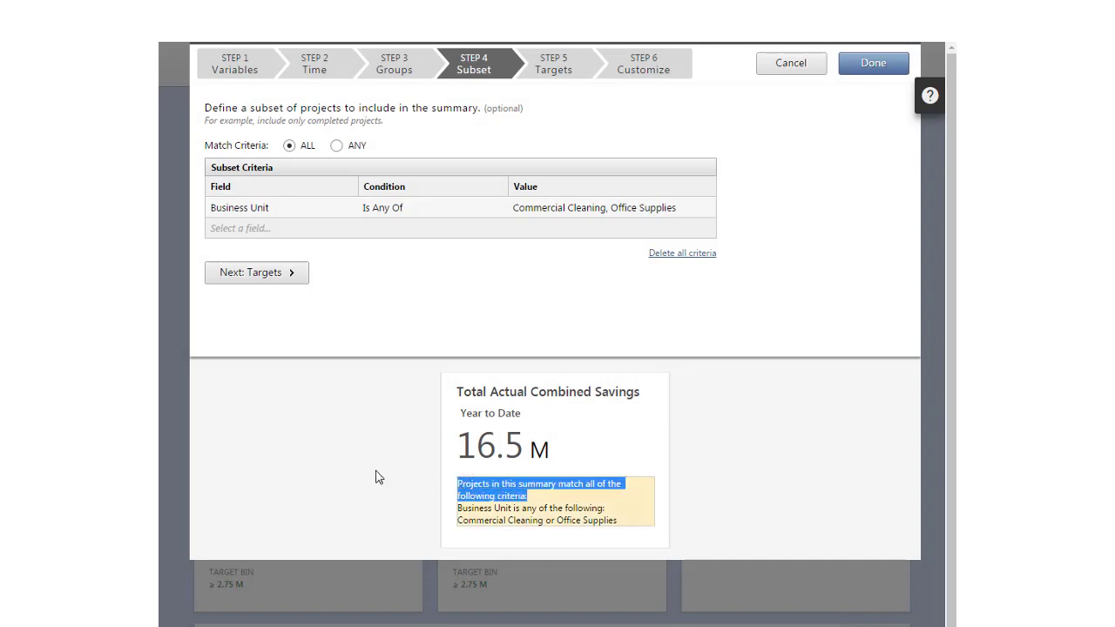
{"action": "key", "text": "Delete"}
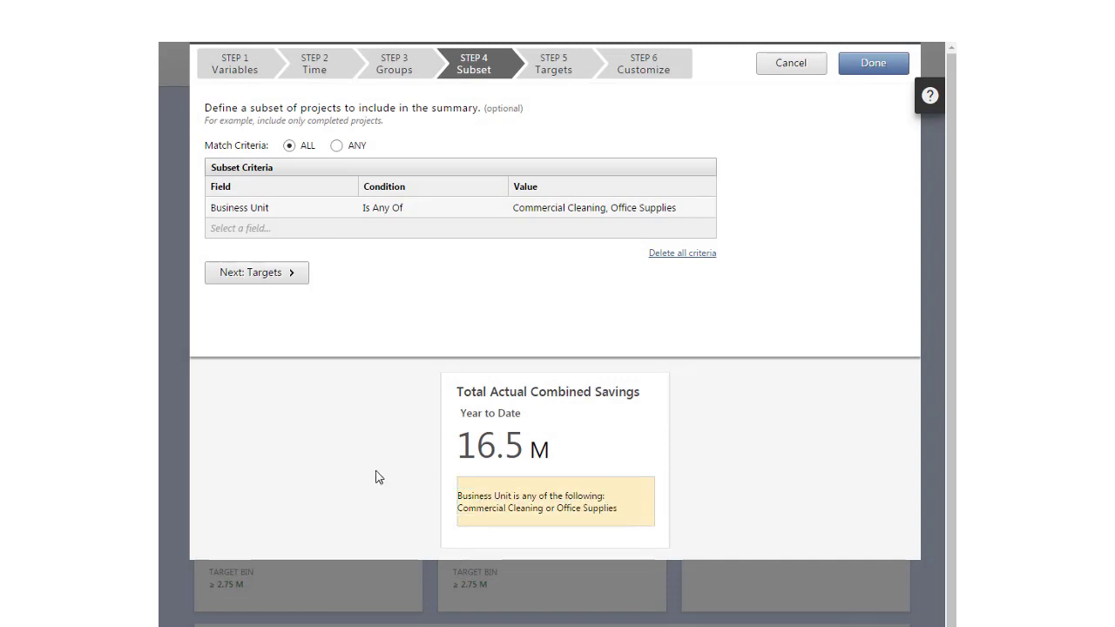
{"action": "left_click", "coordinate": [377, 476]}
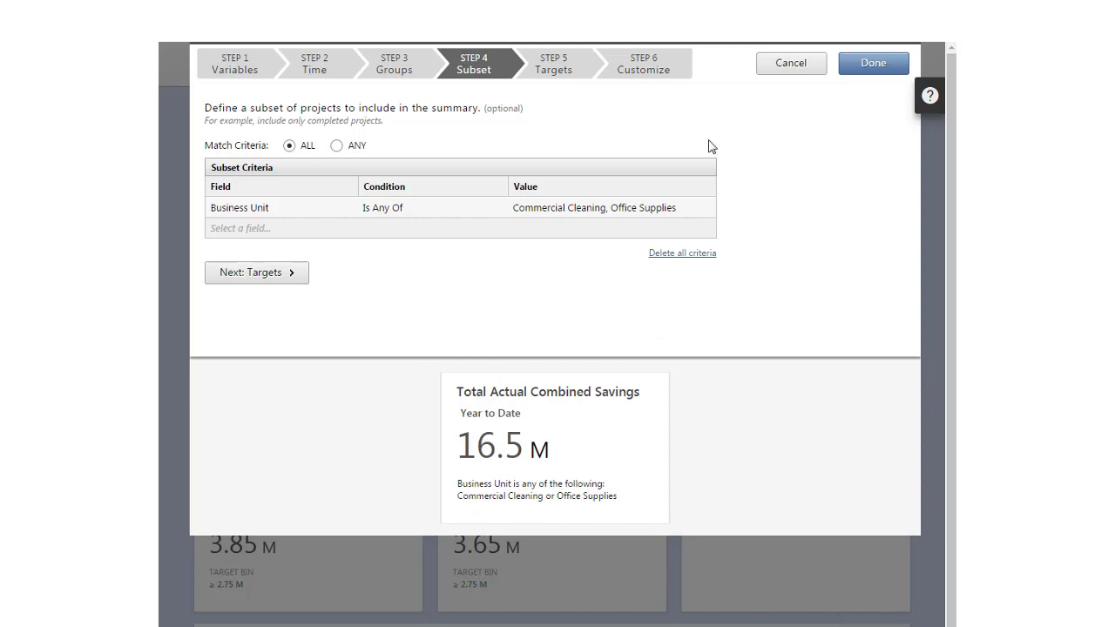
Give the summary a Green/Red higher-is-better target of 17.5 M, the same for every year
{"action": "left_click", "coordinate": [588, 76]}
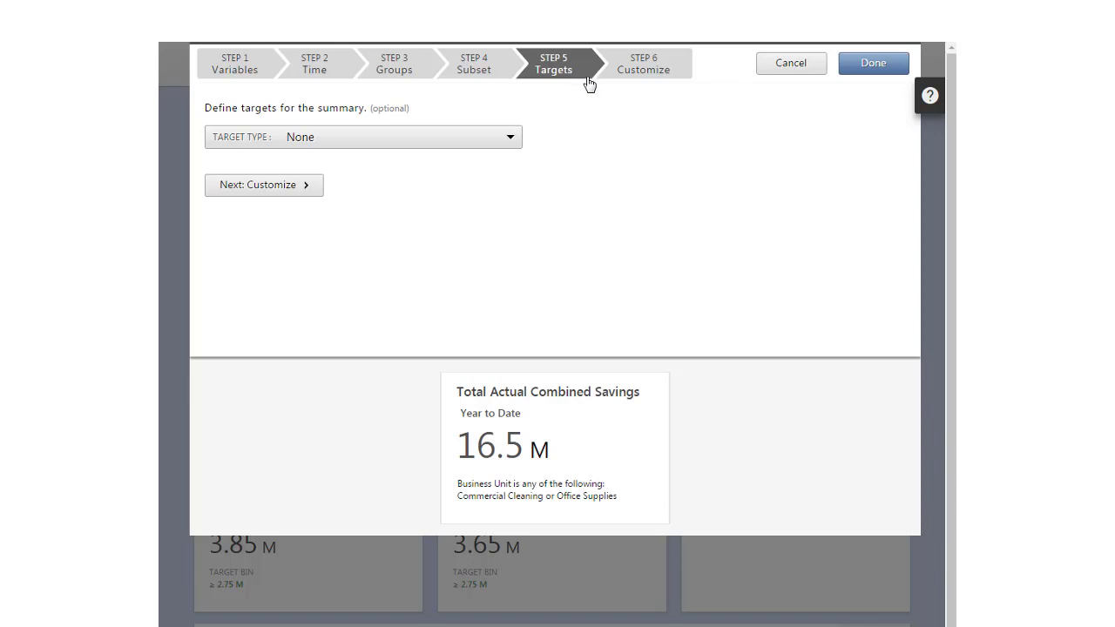
{"action": "left_click", "coordinate": [509, 138]}
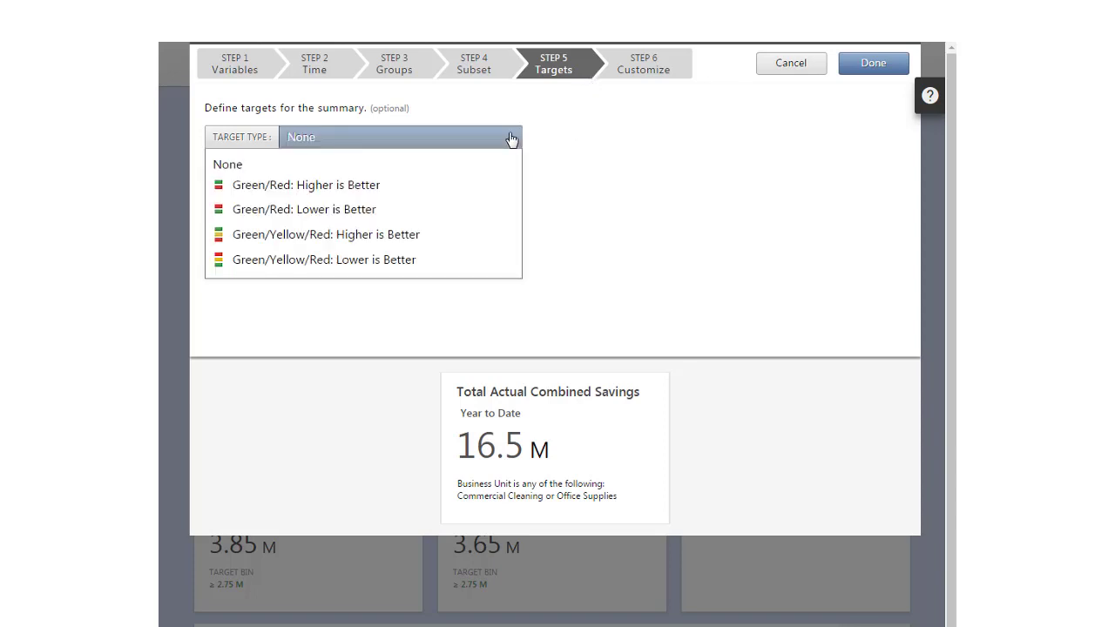
{"action": "left_click", "coordinate": [514, 185]}
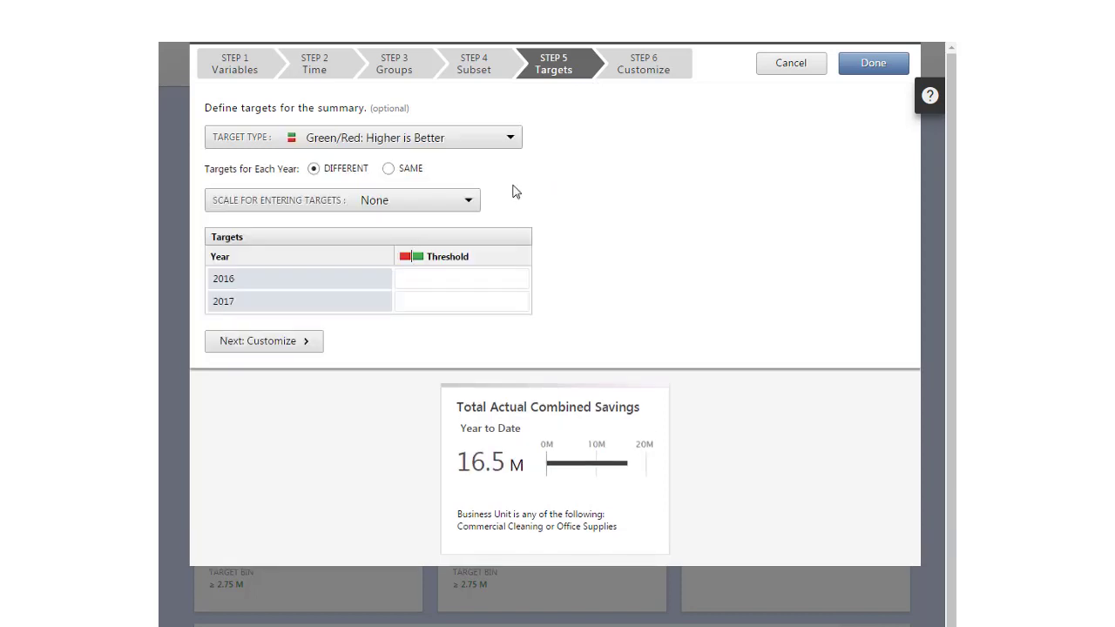
{"action": "left_click", "coordinate": [389, 171]}
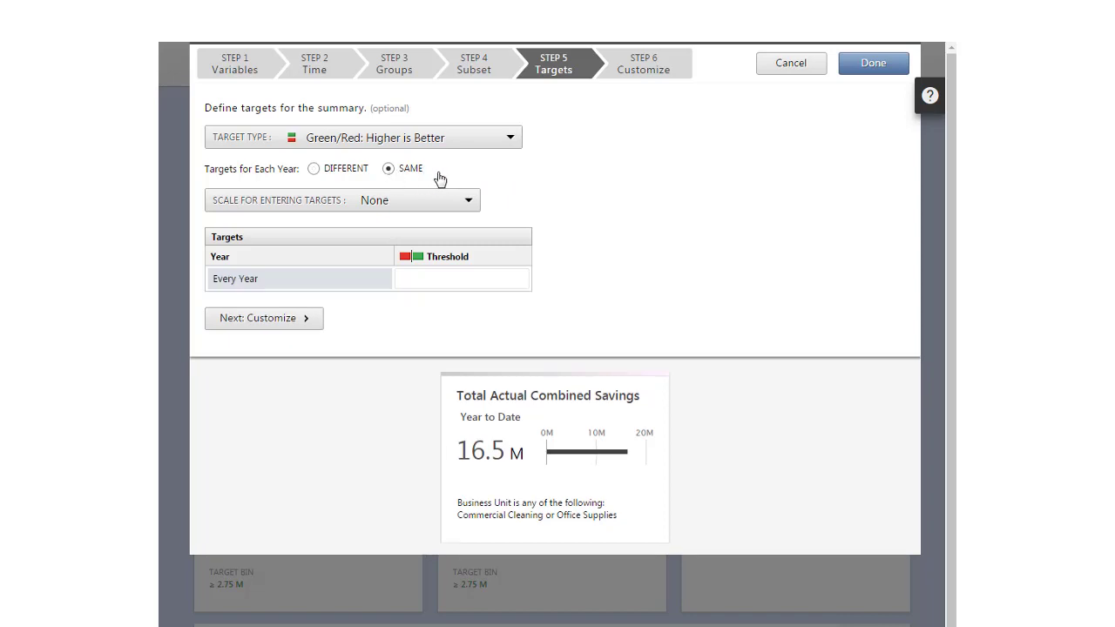
{"action": "left_click", "coordinate": [471, 202]}
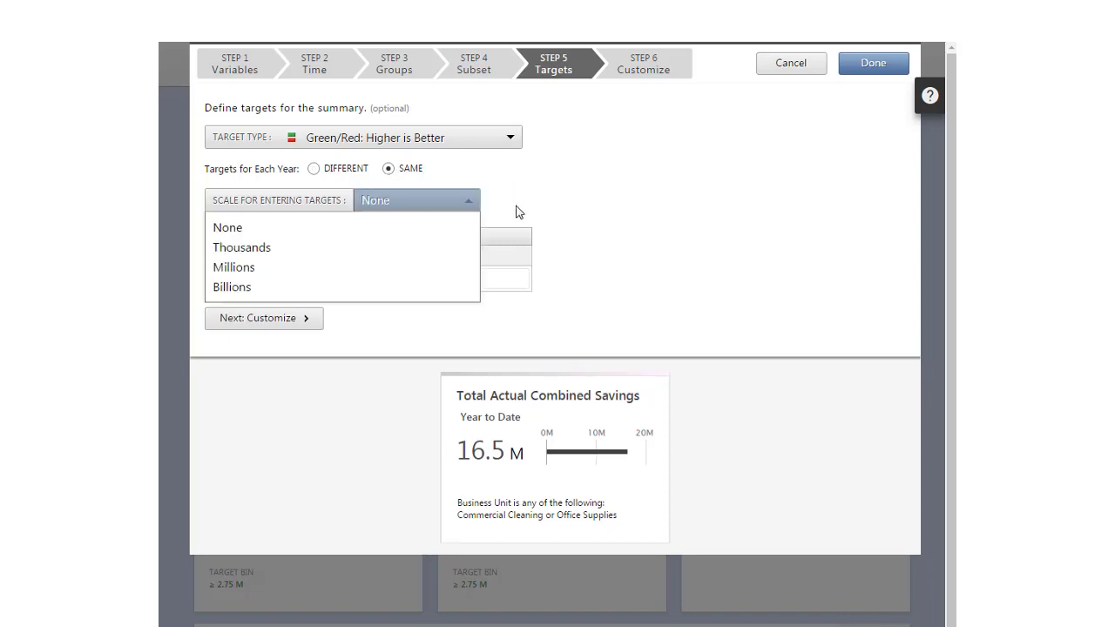
{"action": "left_click", "coordinate": [457, 270]}
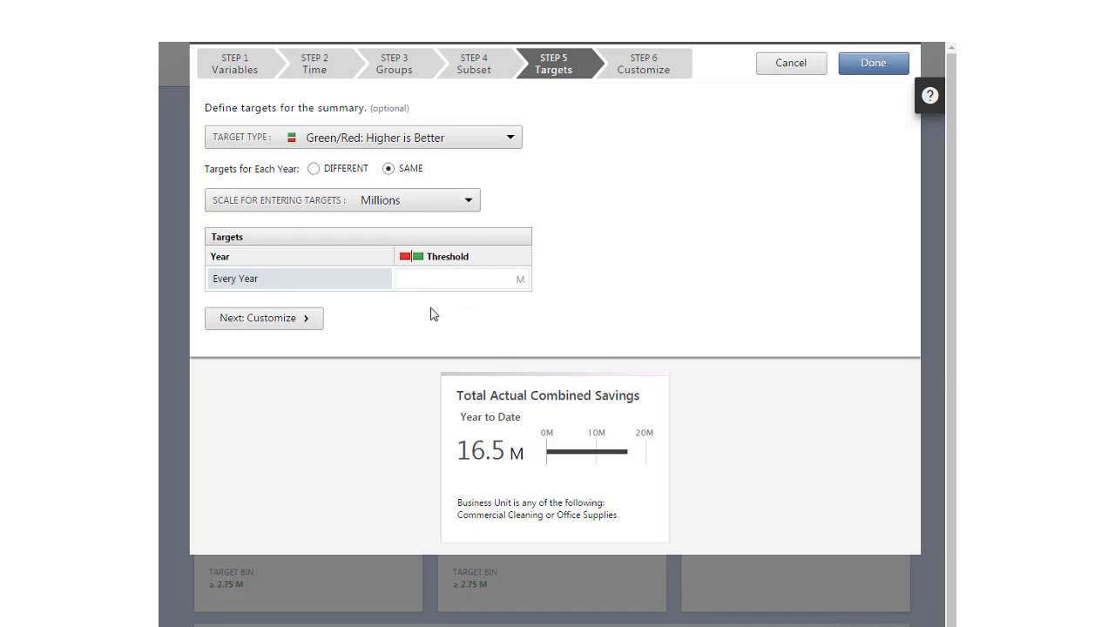
{"action": "type", "text": "17.5"}
{"action": "key", "text": "Tab"}
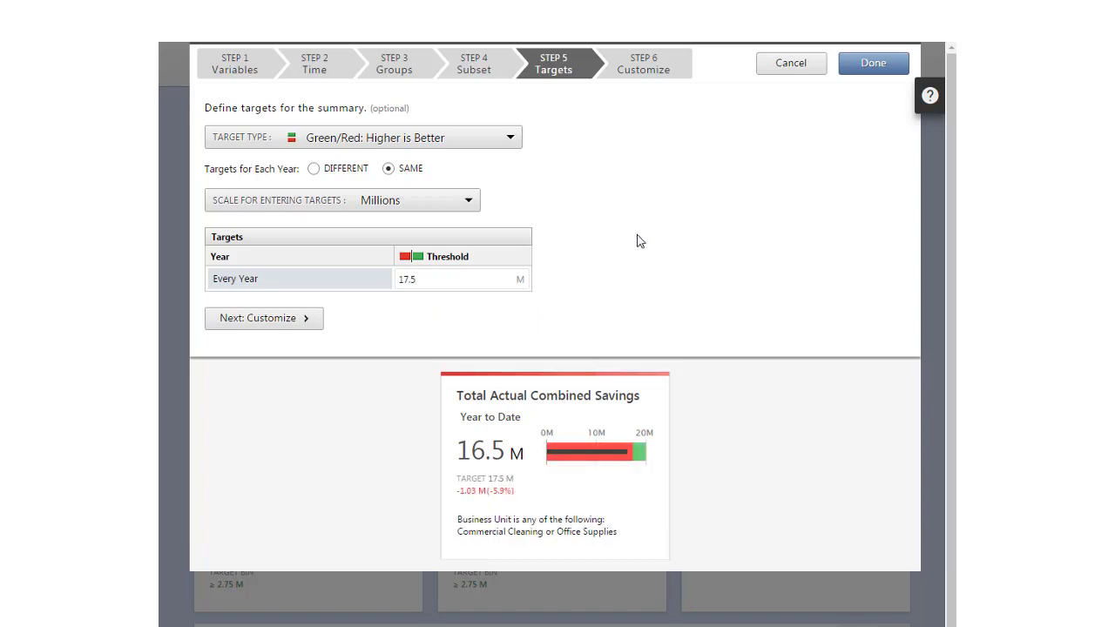
Arrange the summary with the table on the right and hide the Year to Date label
{"action": "left_click", "coordinate": [663, 70]}
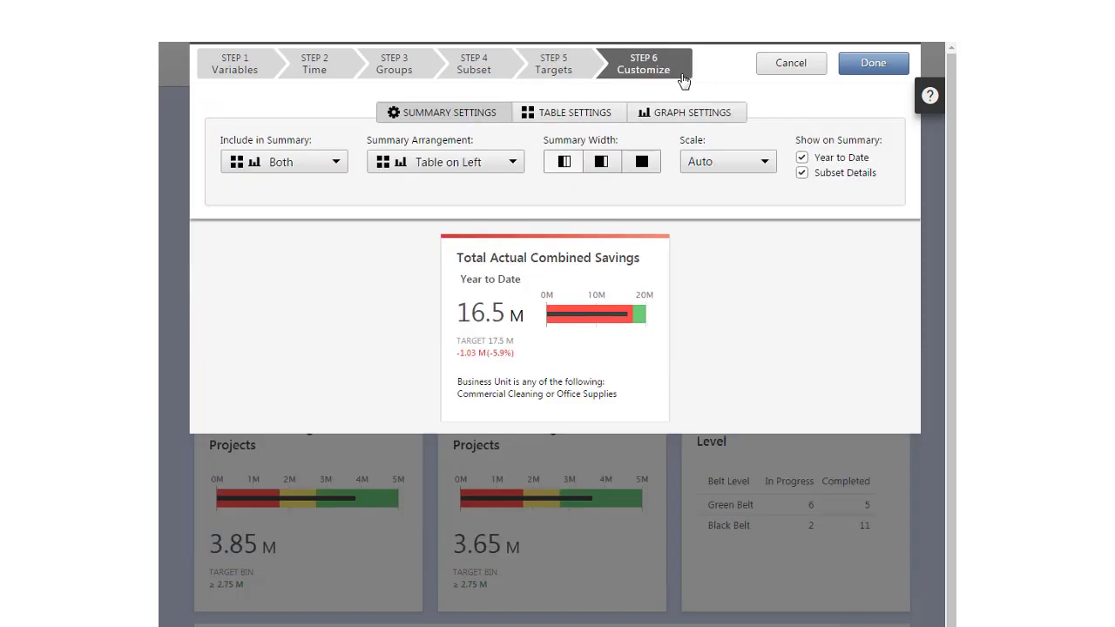
{"action": "left_click", "coordinate": [514, 164]}
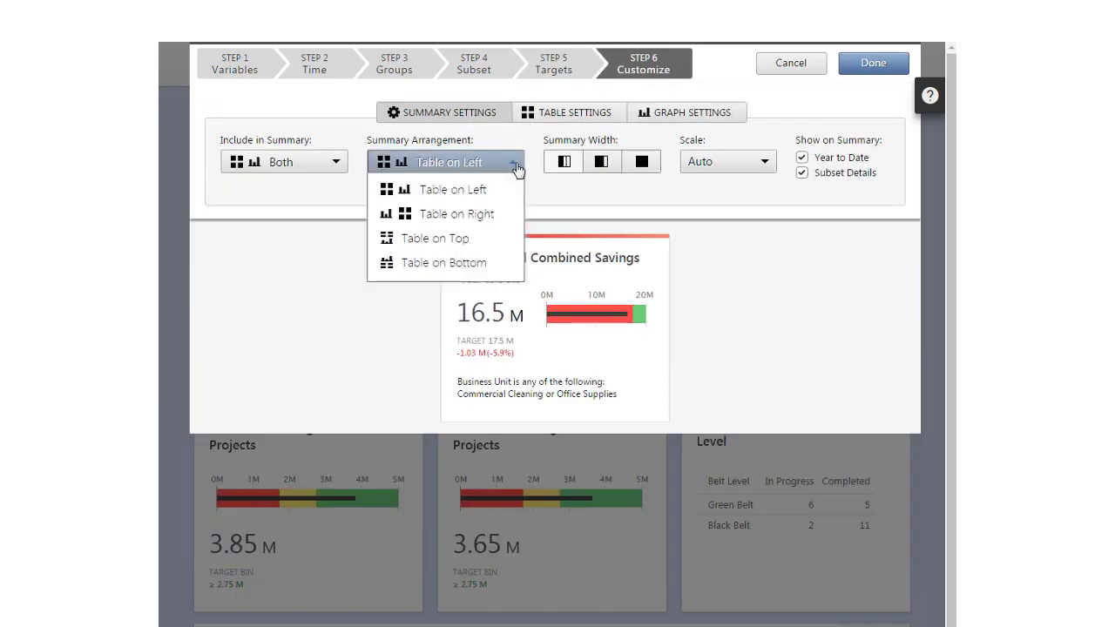
{"action": "left_click", "coordinate": [502, 215]}
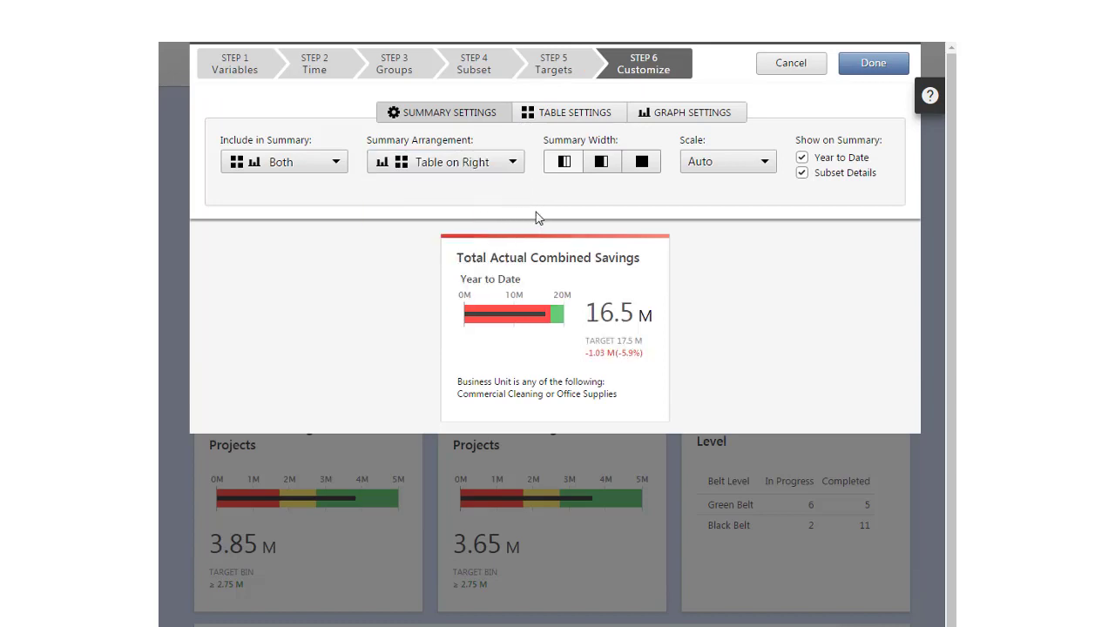
{"action": "left_click", "coordinate": [801, 158]}
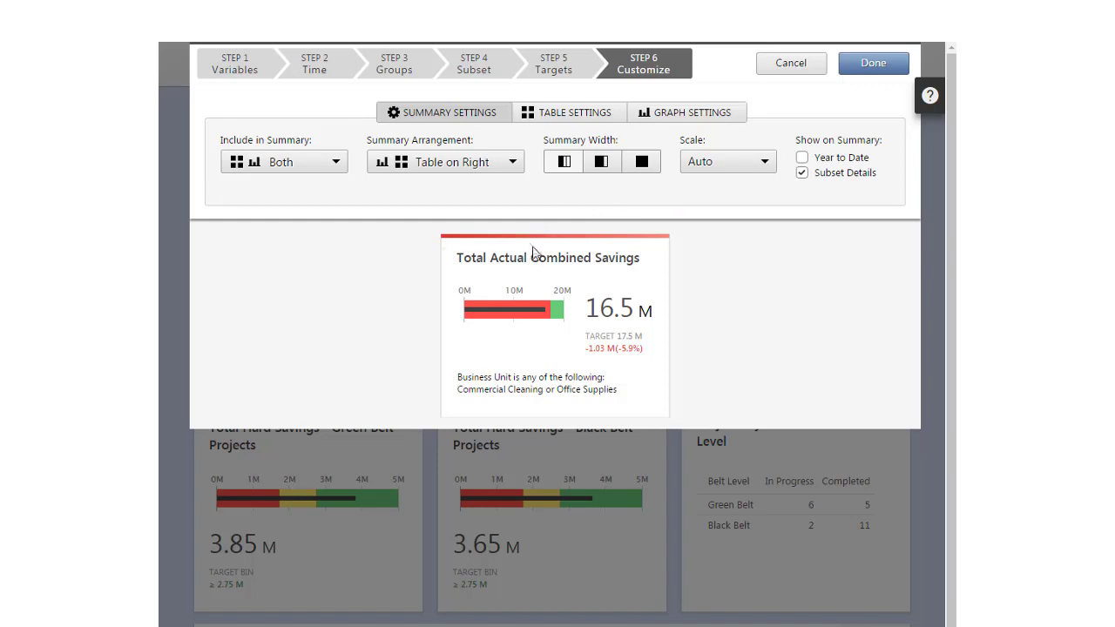
Retitle the summary 'Total Combined Savings - YTD' and add it to the dashboard
{"action": "left_click_drag", "start_coordinate": [530, 256], "coordinate": [490, 256]}
{"action": "key", "text": "BackSpace"}
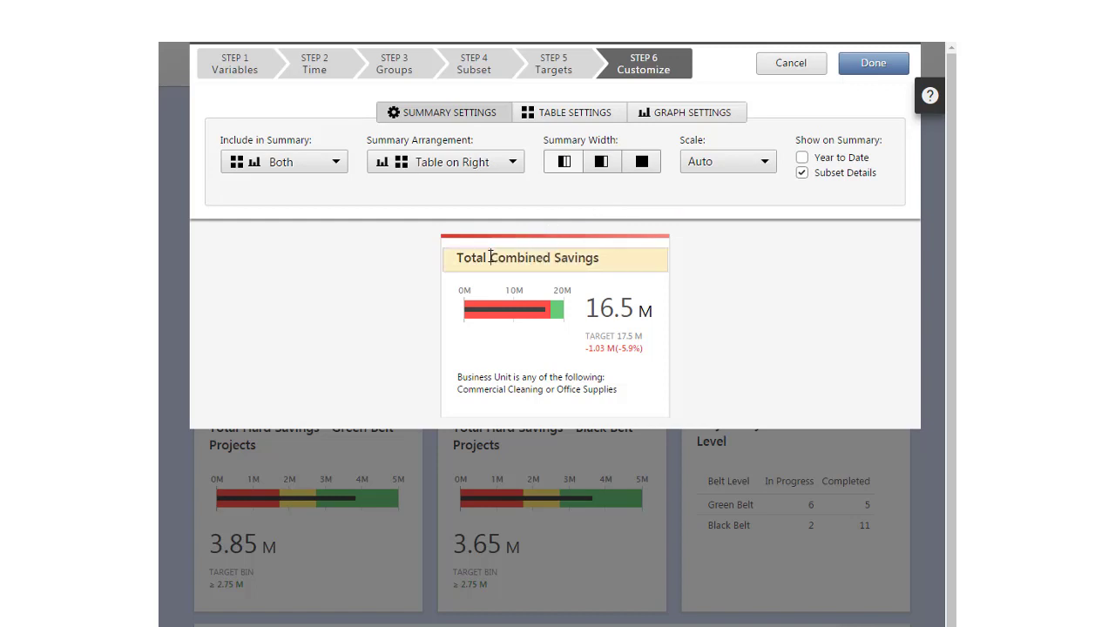
{"action": "left_click", "coordinate": [607, 258]}
{"action": "type", "text": "YTD"}
{"action": "left_click", "coordinate": [711, 291]}
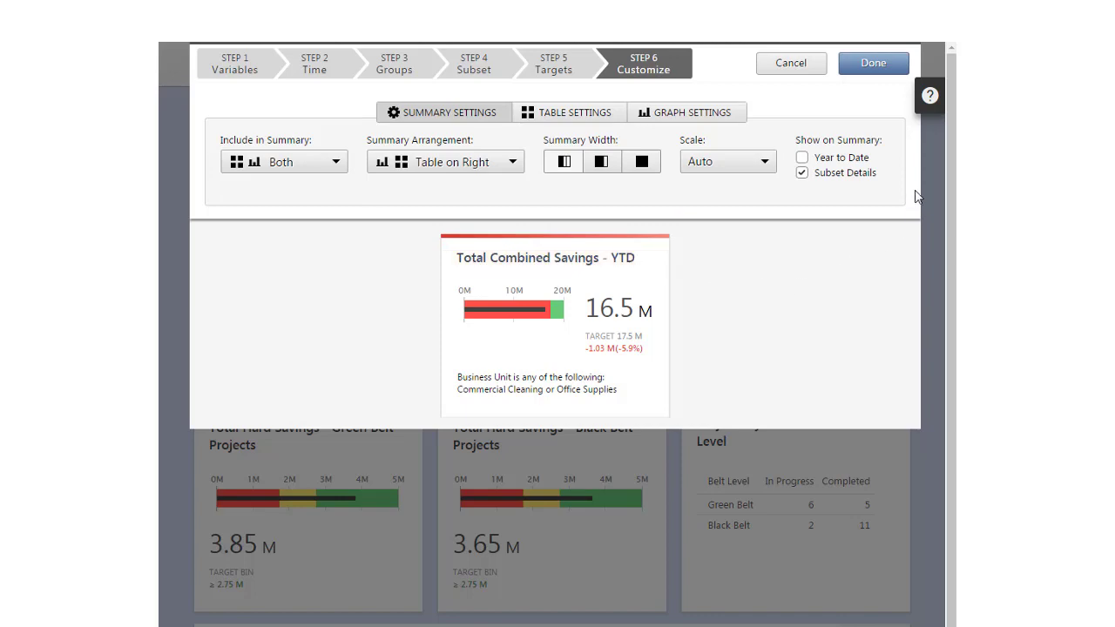
{"action": "left_click", "coordinate": [887, 74]}
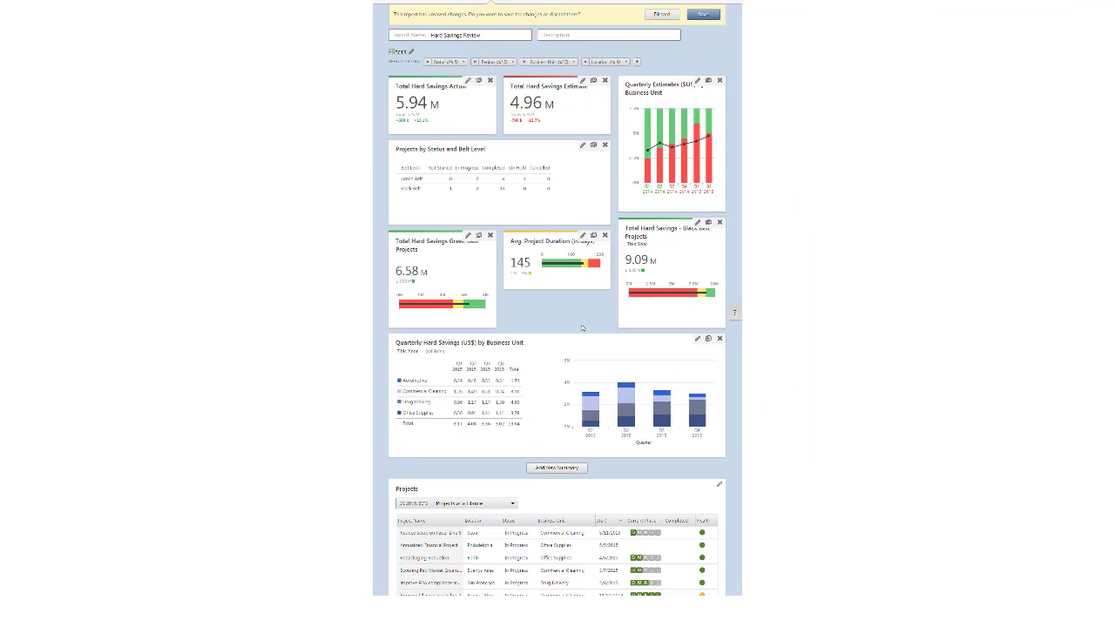
Move Quarterly Hard Savings to the top and Black Belt beside Green Belt, then enlarge Quarterly Estimates
{"action": "left_click_drag", "start_coordinate": [565, 341], "coordinate": [568, 94]}
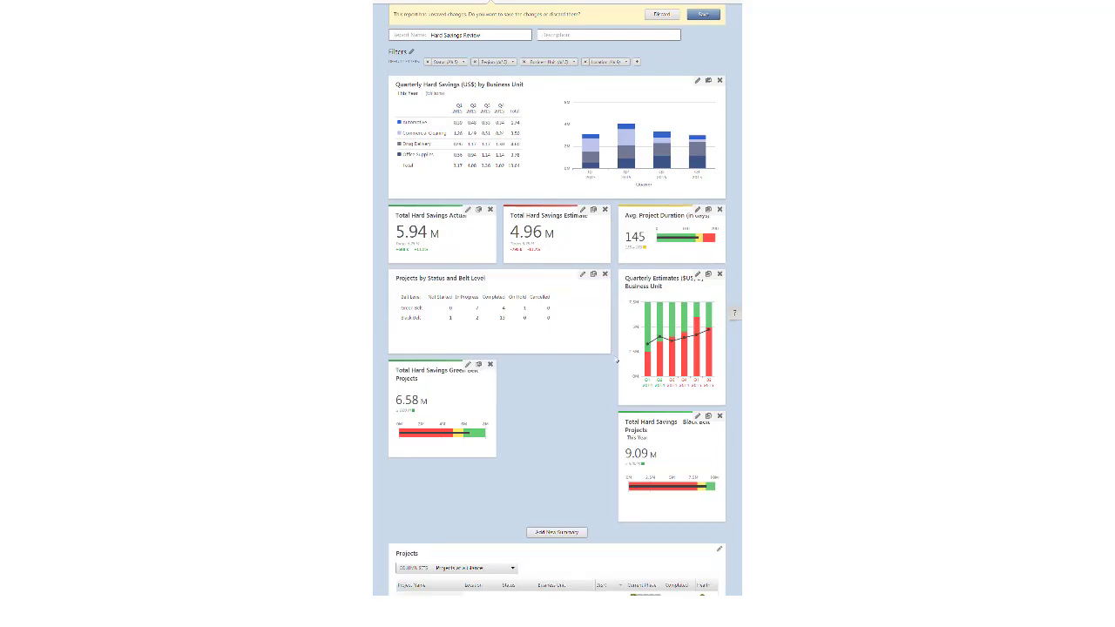
{"action": "left_click_drag", "start_coordinate": [651, 425], "coordinate": [556, 372]}
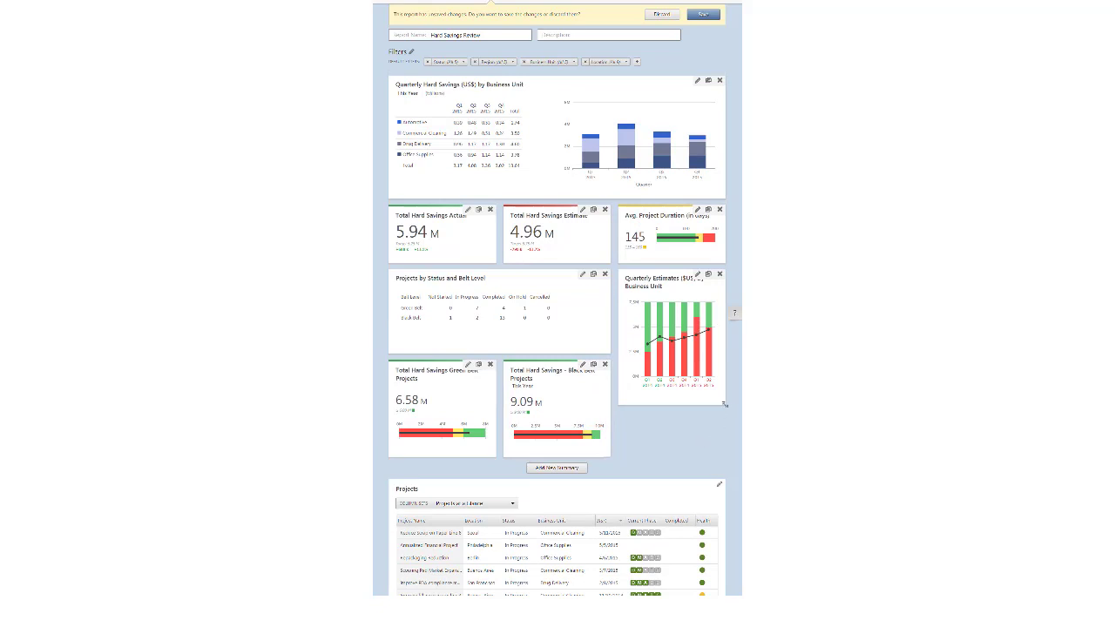
{"action": "left_click_drag", "start_coordinate": [726, 409], "coordinate": [729, 458]}
{"action": "left_click", "coordinate": [704, 15]}
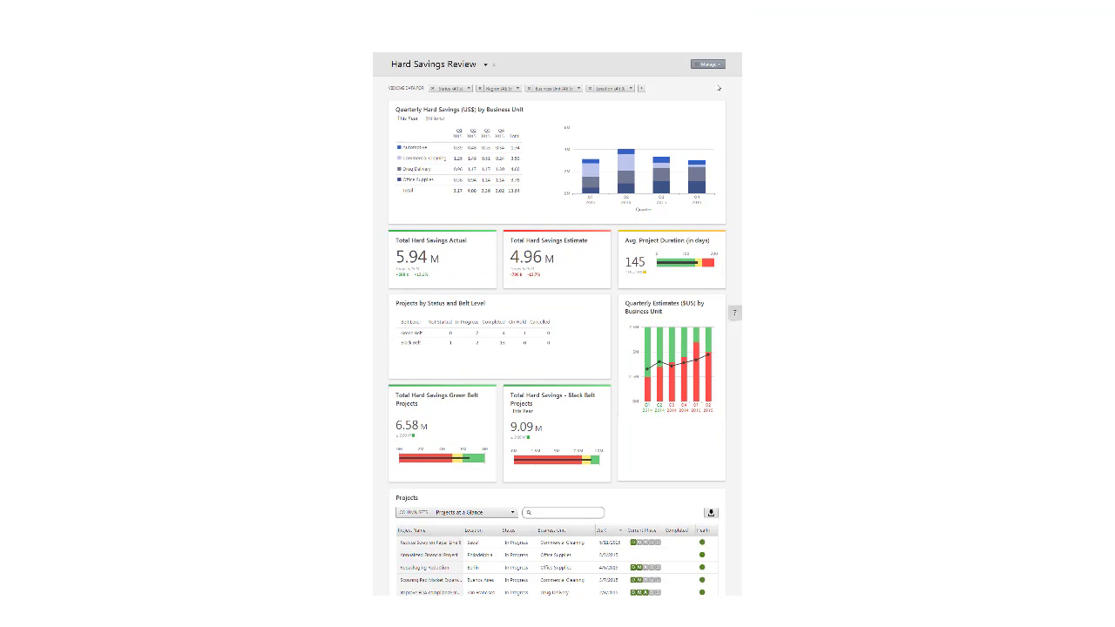